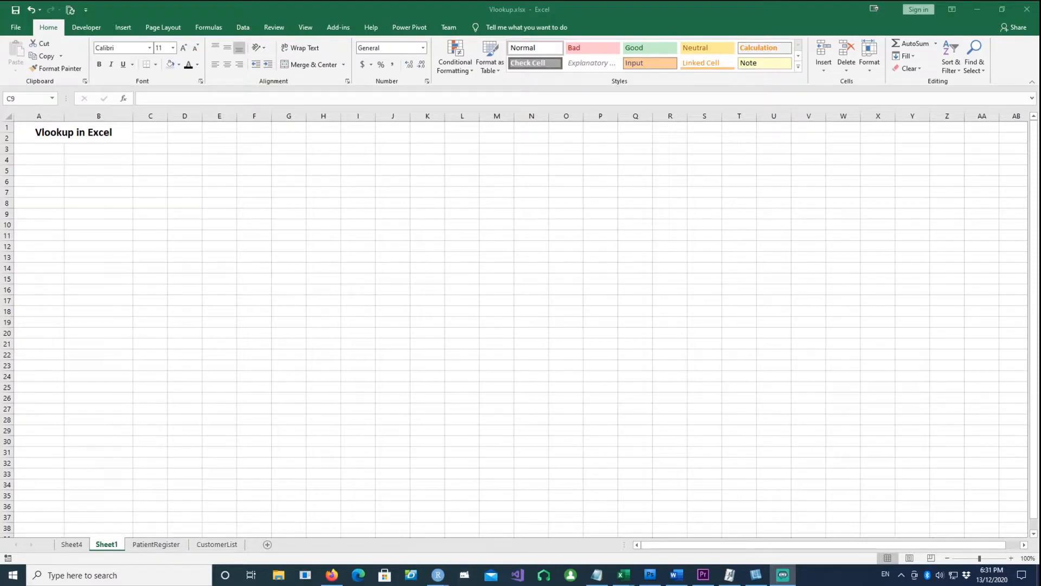
Paste the copied PatientID and Discharge Status table into Sheet1 starting at cell A6.
left_click(961, 337)
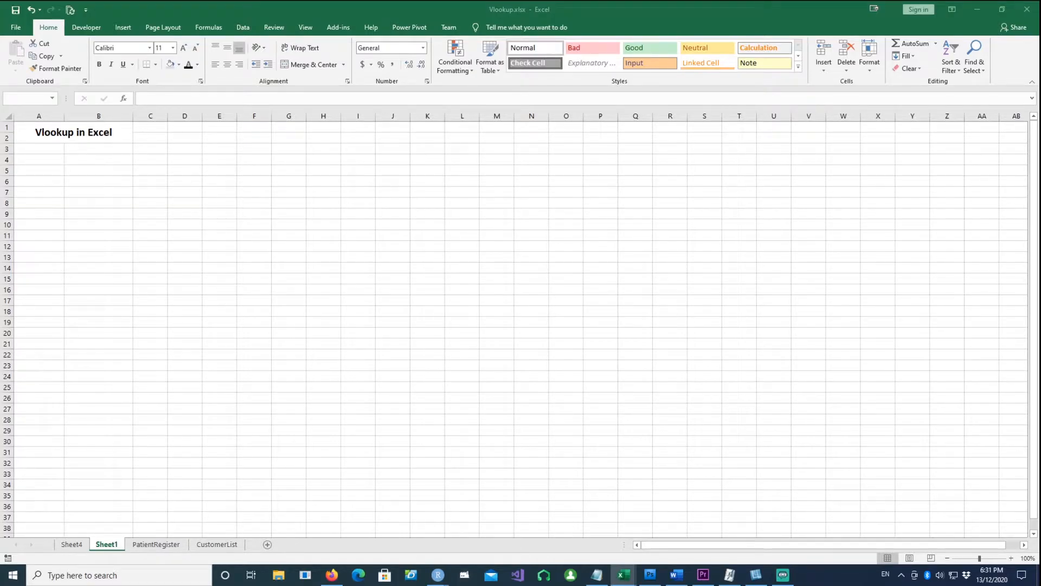
left_click(44, 183)
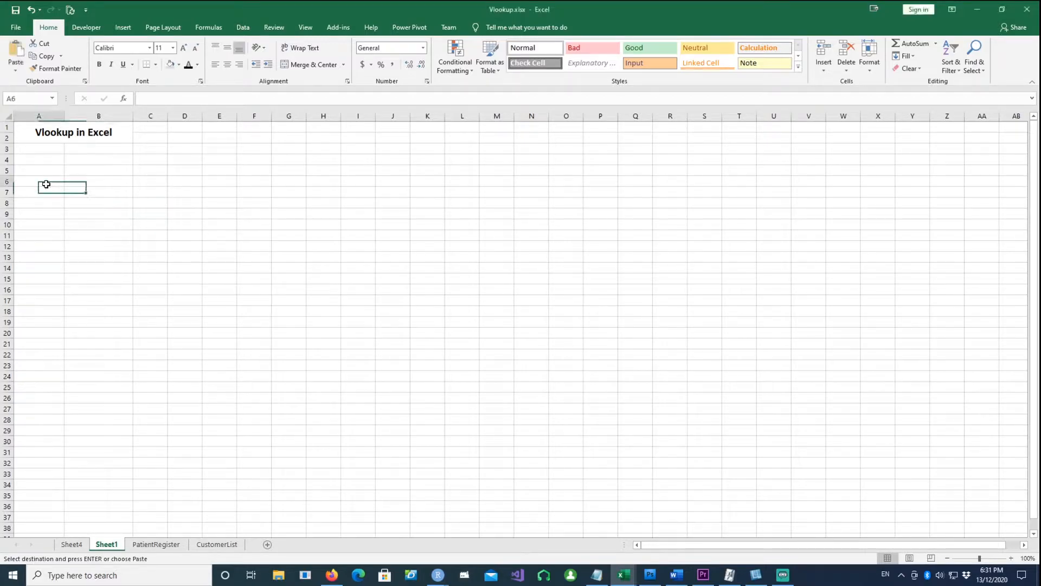
type("PatientID\tDischarge Status 123\tSurvived 456\tSurvived 345\tDied 324\tSurvived 675\tSurvived 234\tDied 755\tSurvived")
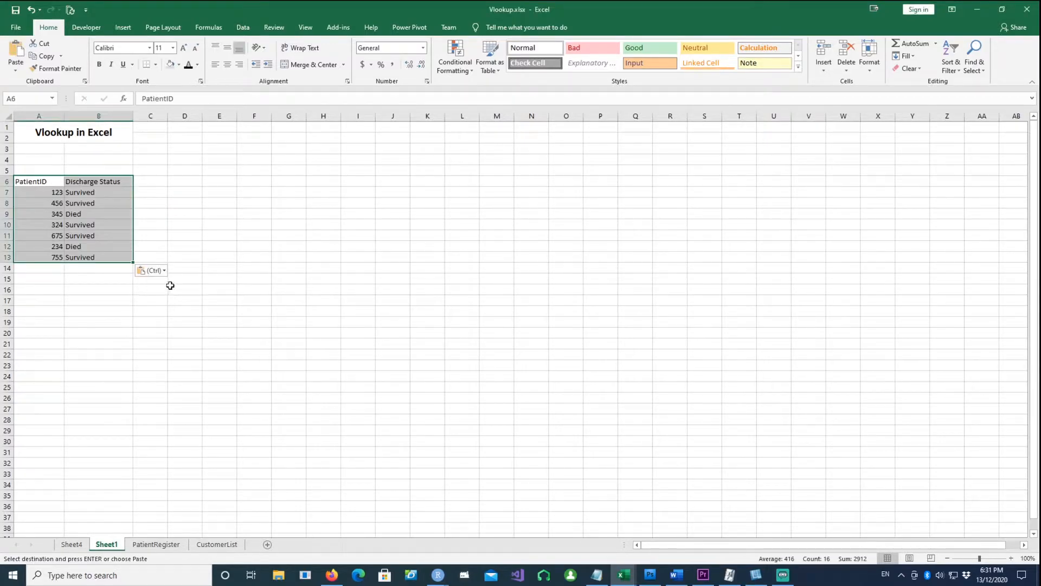
left_click(101, 280)
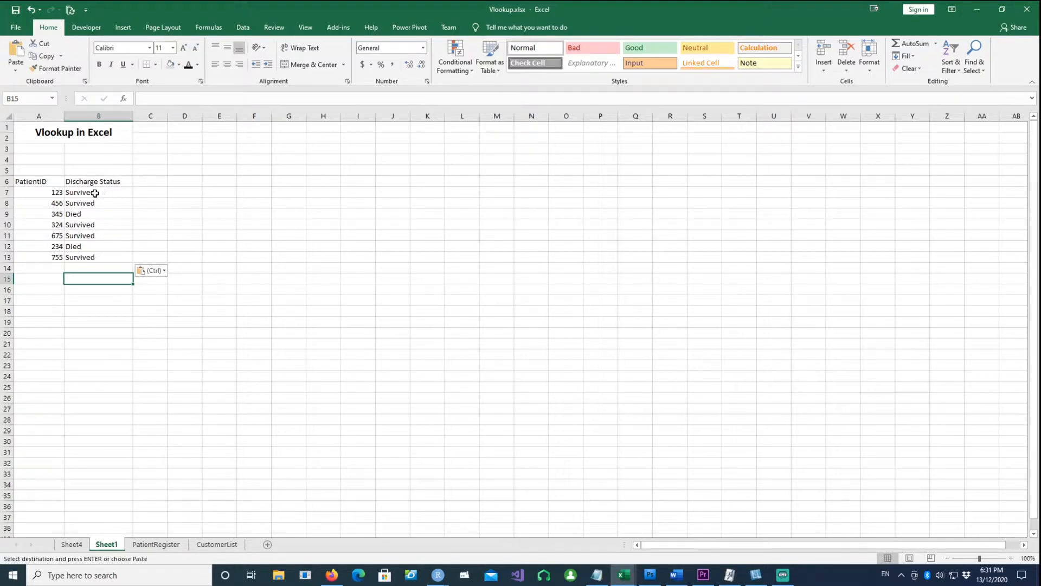
Compare the discharge list on Sheet1 with the patient details on the PatientRegister sheet.
left_click(152, 550)
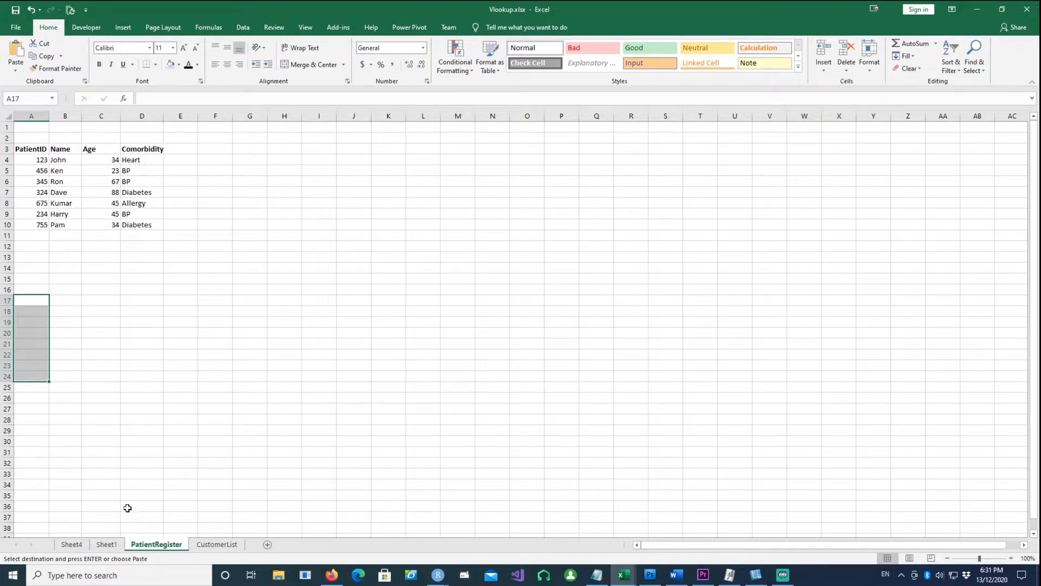
left_click(69, 544)
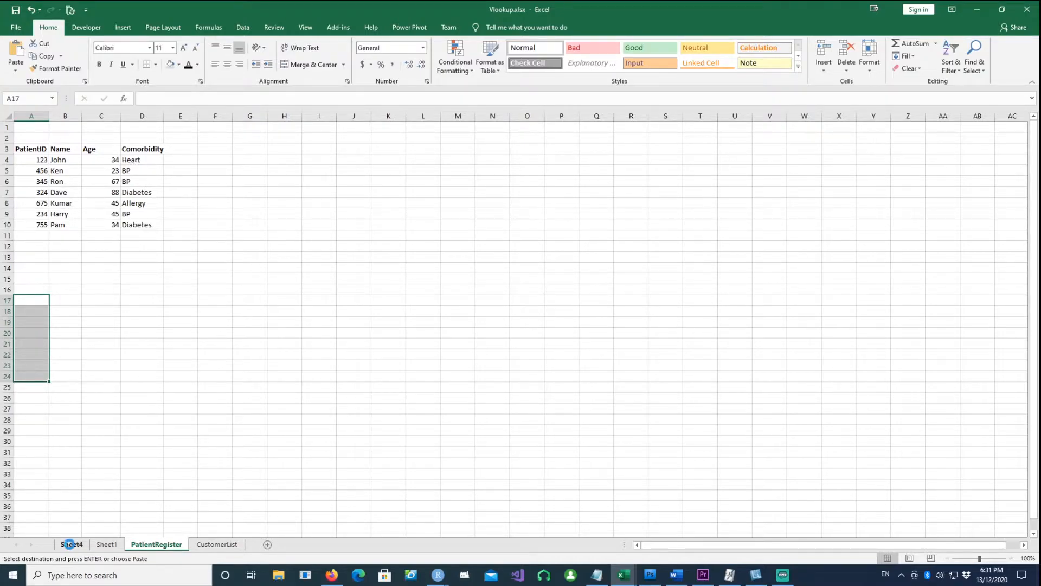
left_click(106, 544)
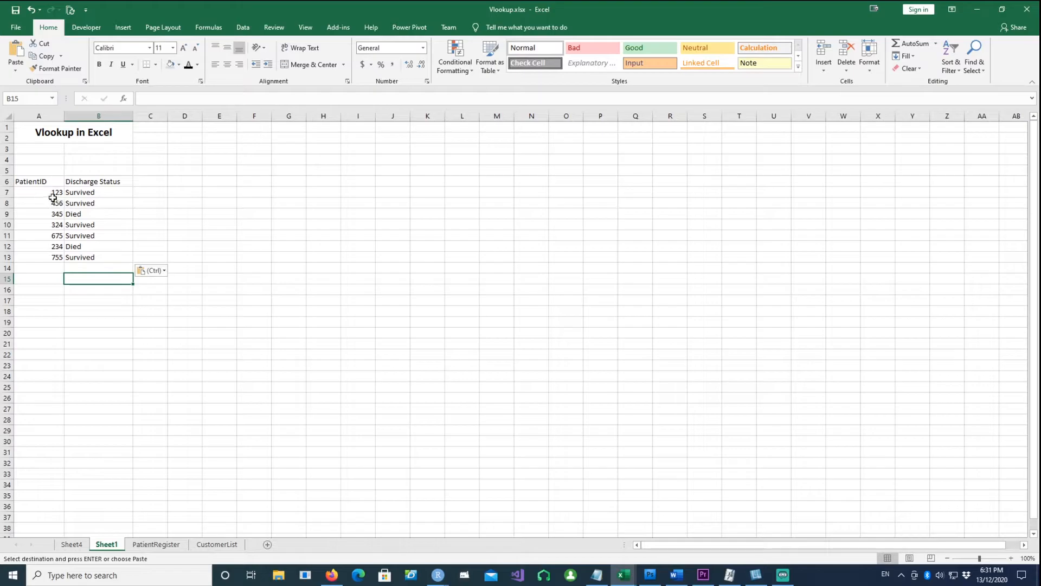
left_click(89, 193)
left_click(87, 203)
left_click(87, 213)
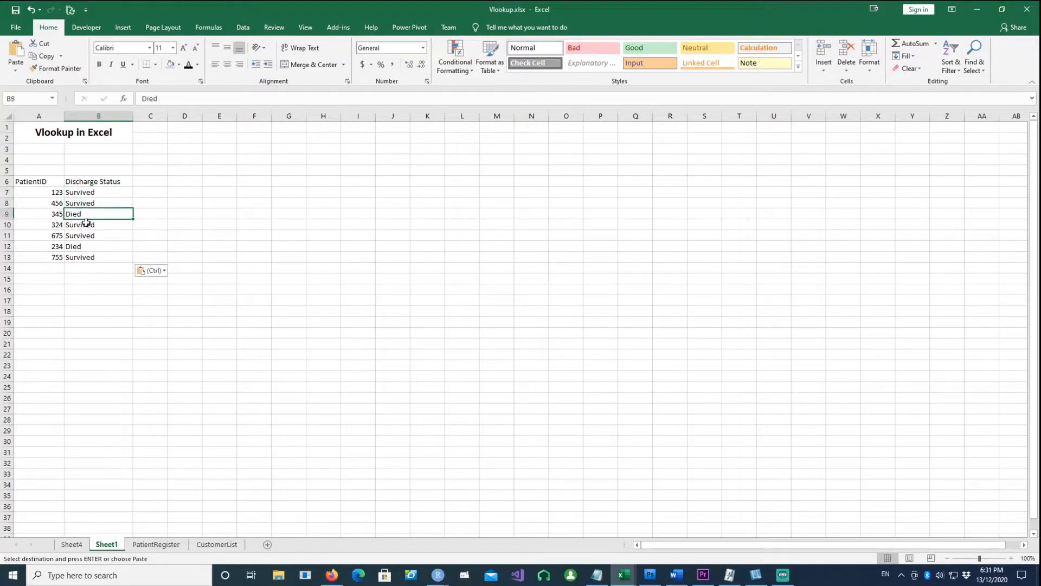
left_click(157, 544)
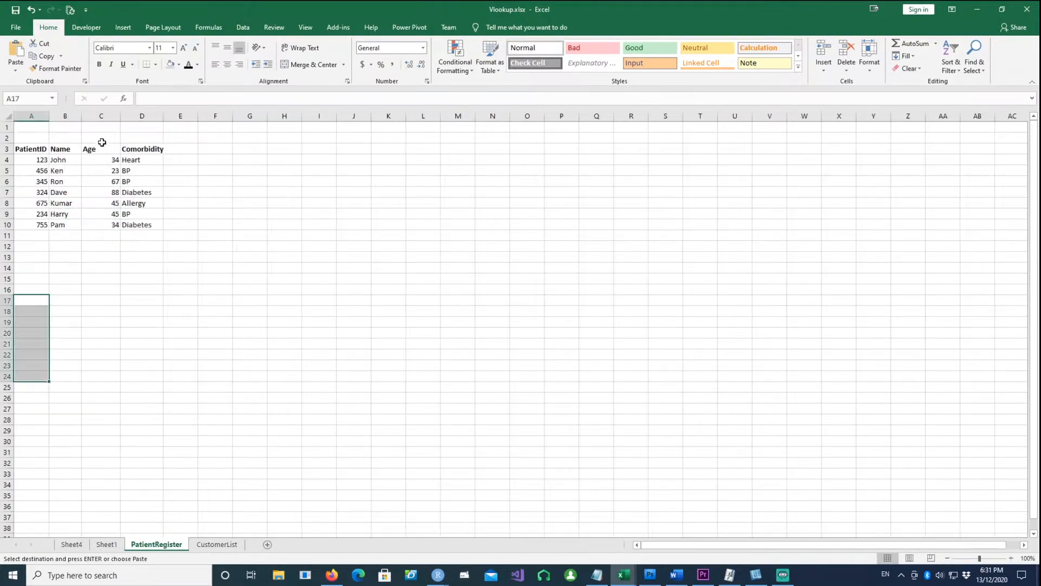
left_click(106, 544)
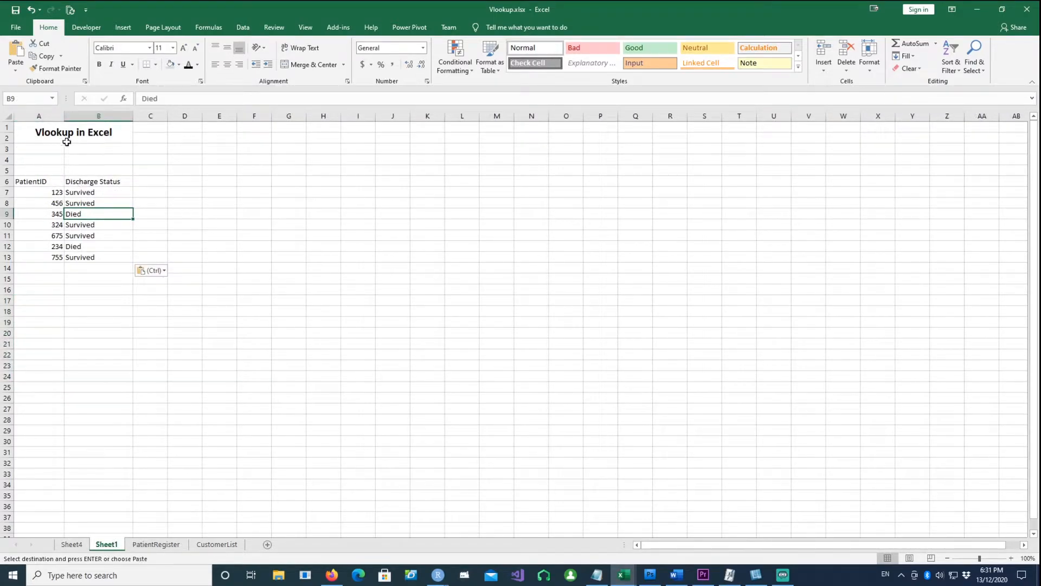
Start a VLOOKUP formula in C7 with A7 as the lookup value and PatientRegister!A4:D10 as the table array.
left_click(154, 192)
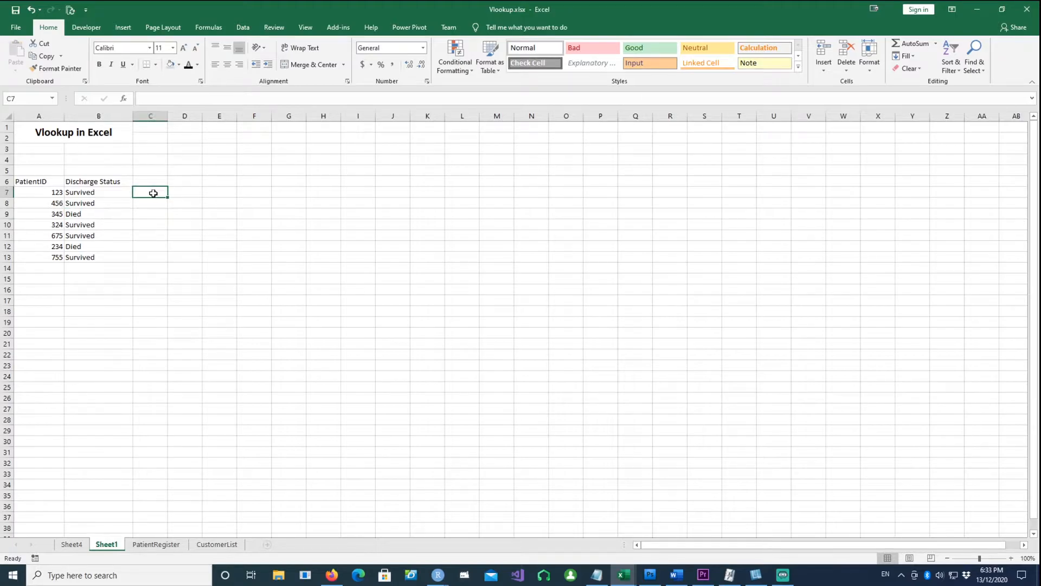
type("=")
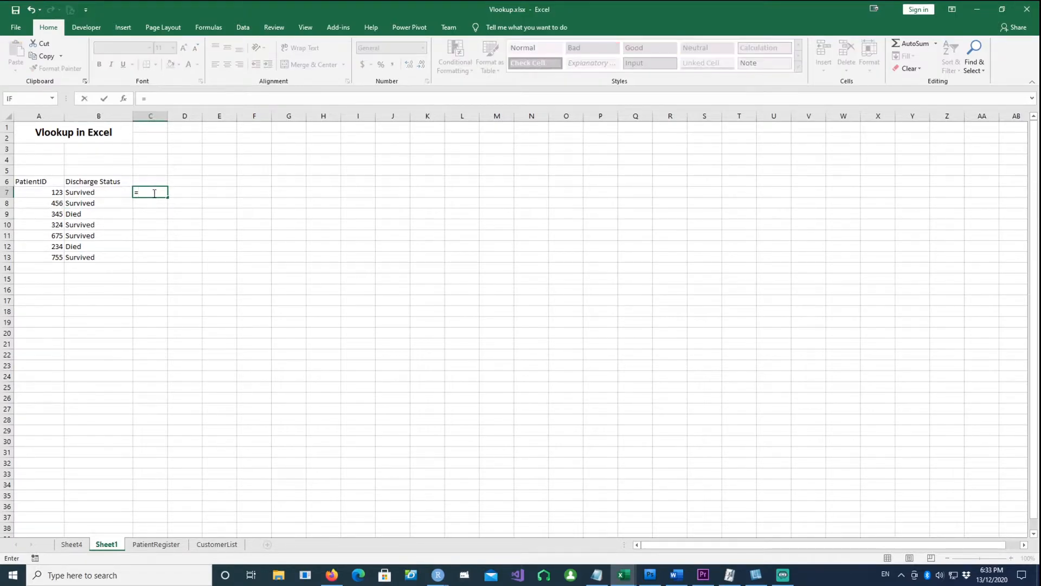
type("vlookup(")
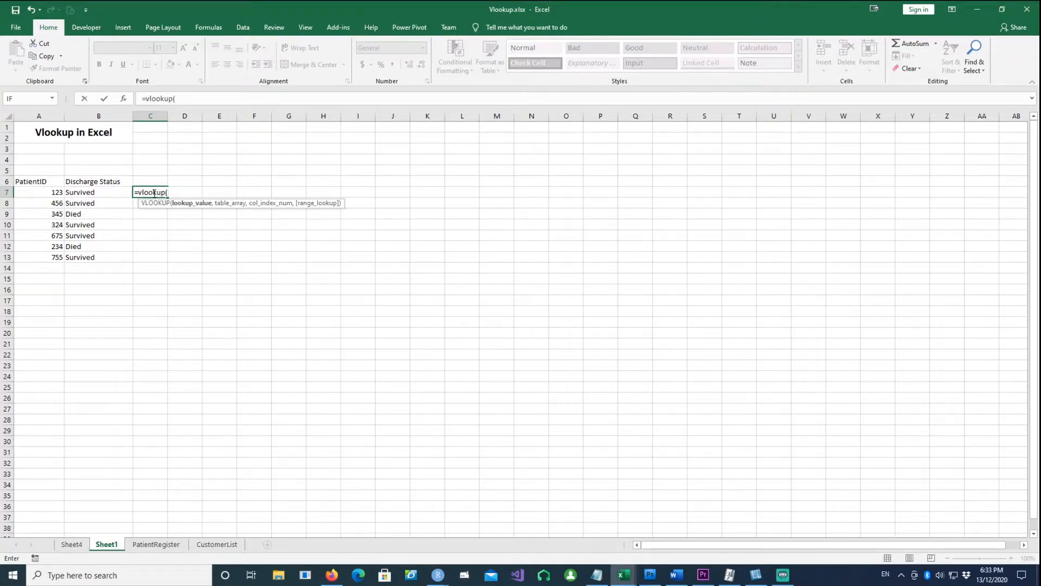
left_click(46, 193)
left_click(213, 98)
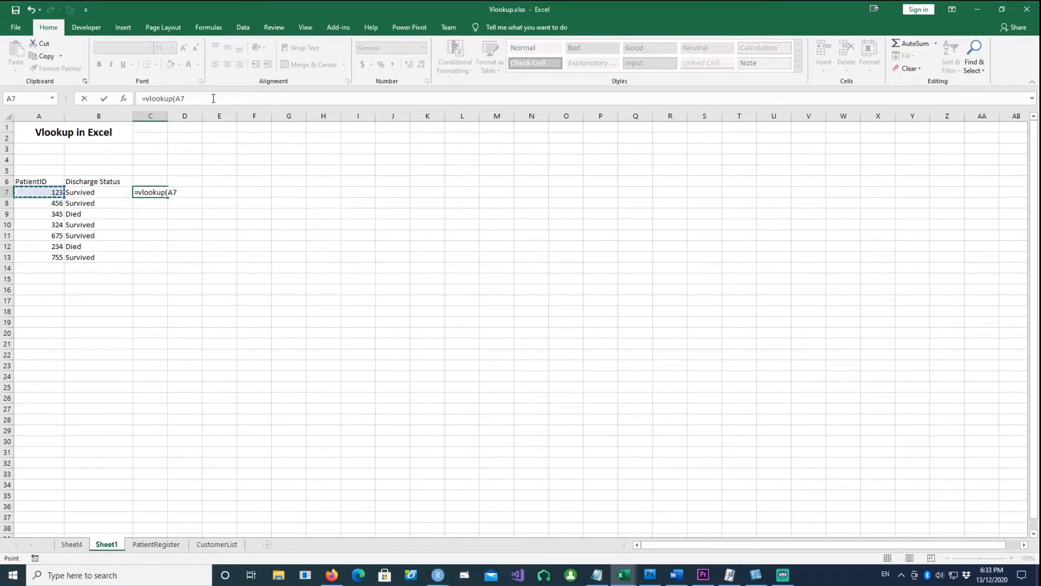
type(",")
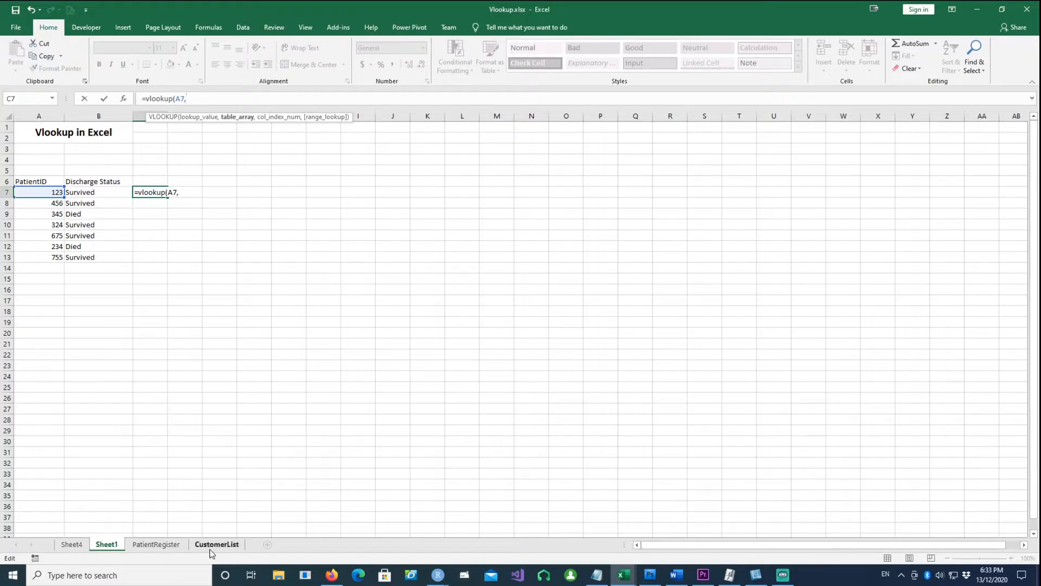
left_click(163, 544)
left_click_drag(36, 163, 139, 225)
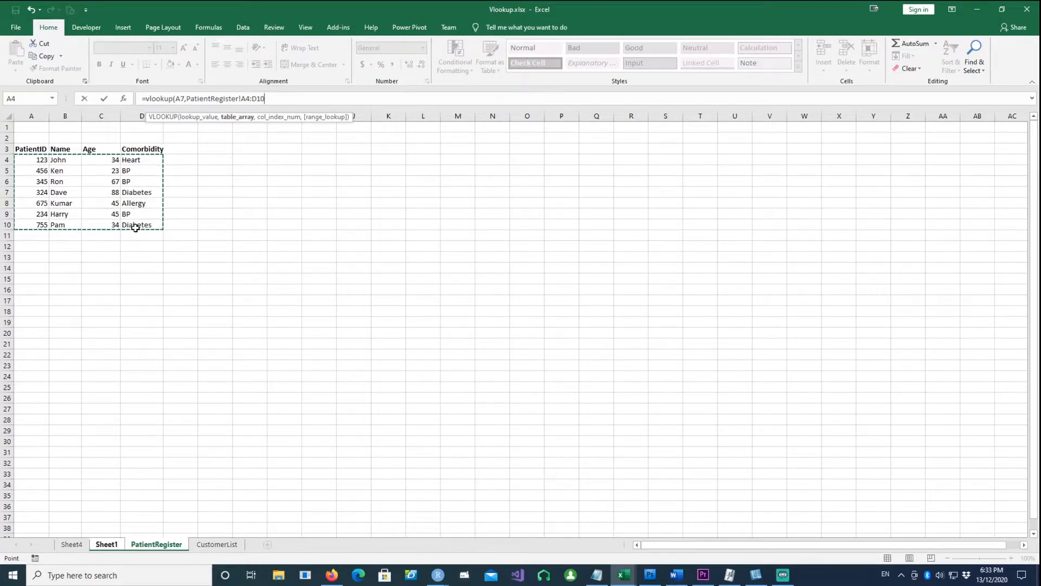
Make the table array in the C7 formula absolute as PatientRegister!$A$4:$D$10.
left_click(243, 98)
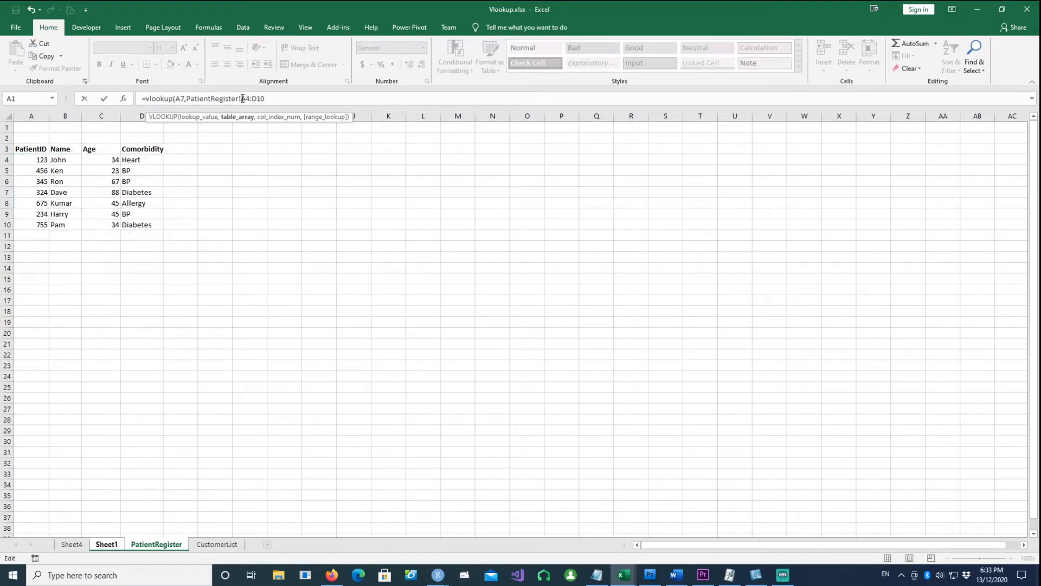
type("4")
key("BackSpace")
type("$A$")
key("F4")
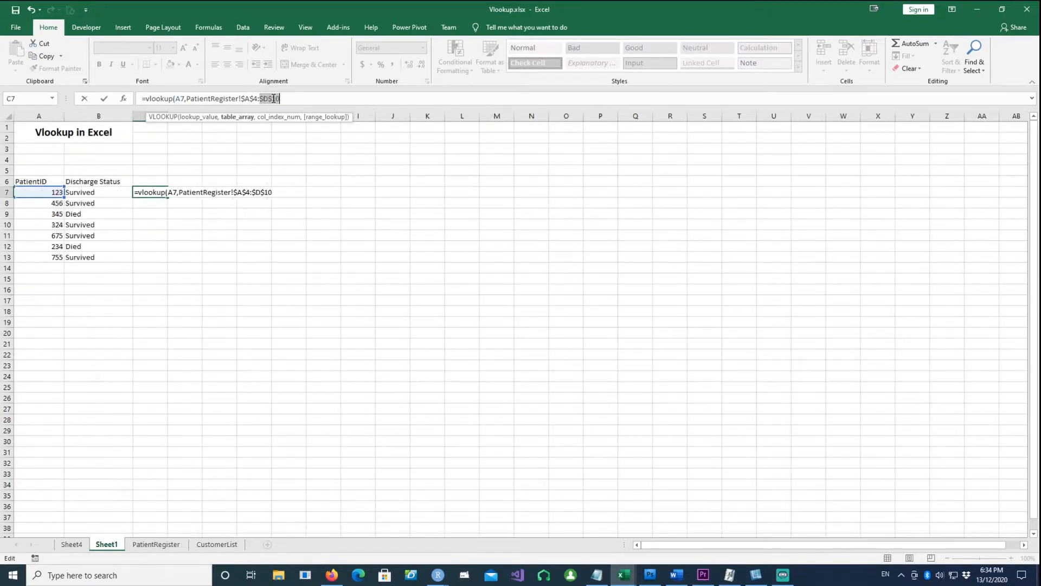
Complete the VLOOKUP in C7 with column index 1 and FALSE for an exact match.
type(",")
type(",1,F")
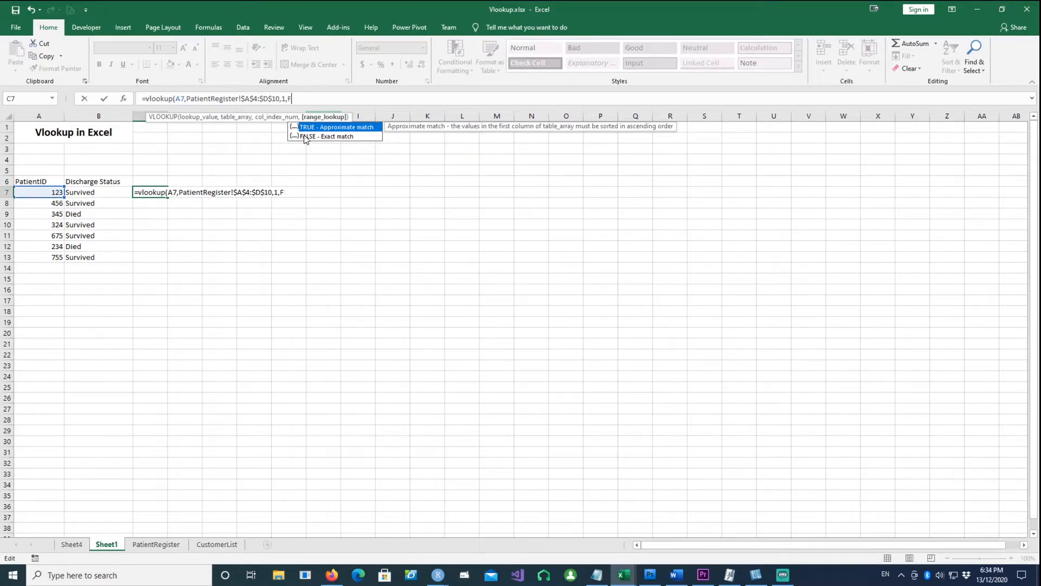
type("ALSE)")
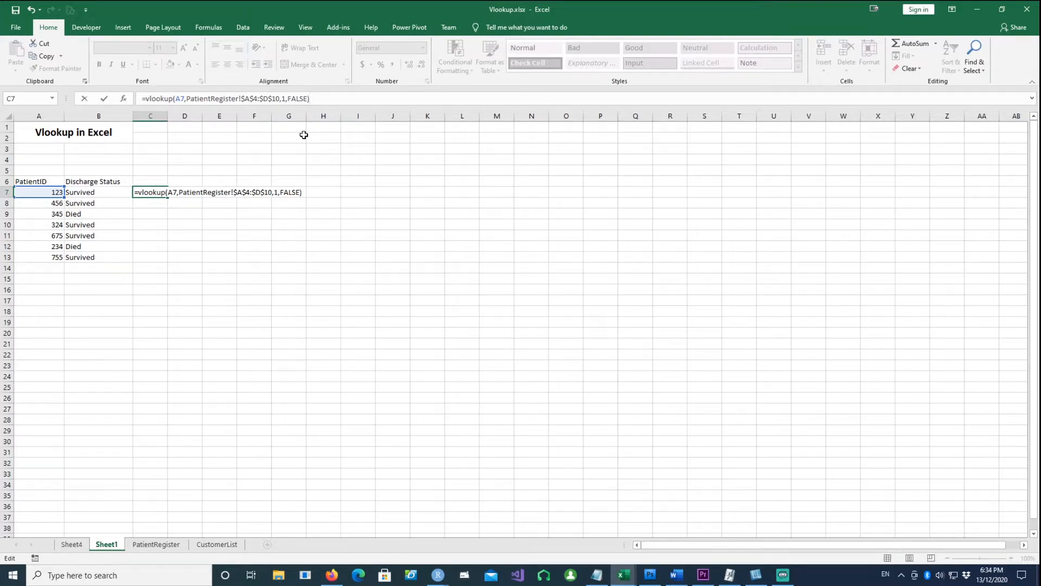
key("Return")
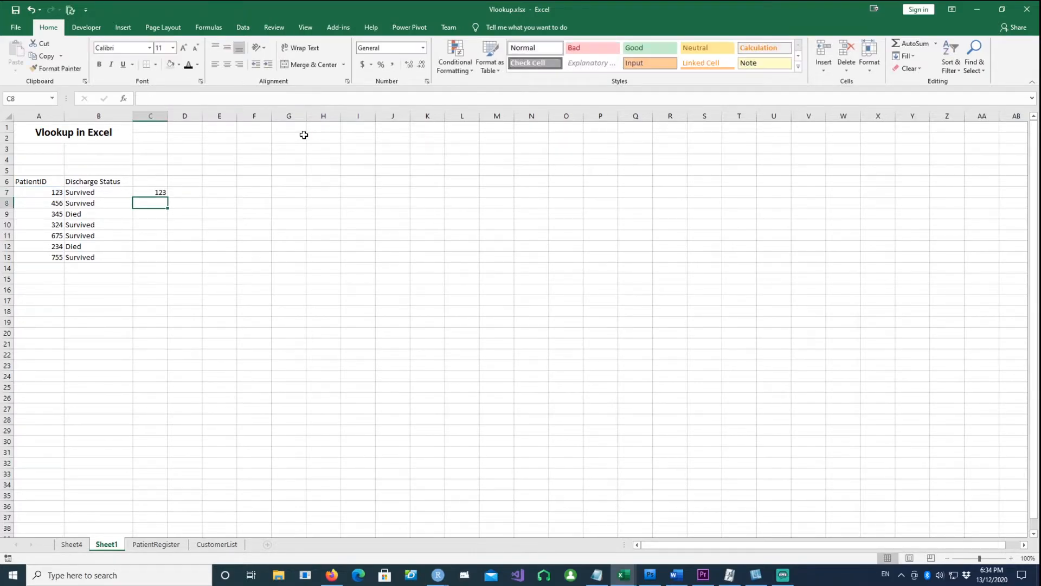
Fill the C7 formula down to C13 and check the returned IDs against the PatientRegister sheet.
left_click(143, 193)
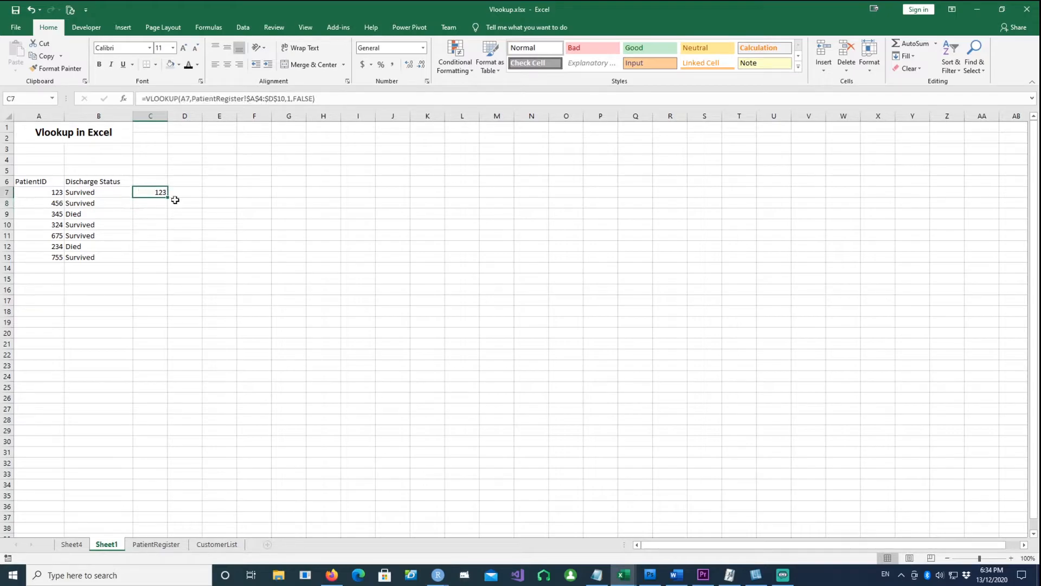
left_click_drag(167, 198, 163, 259)
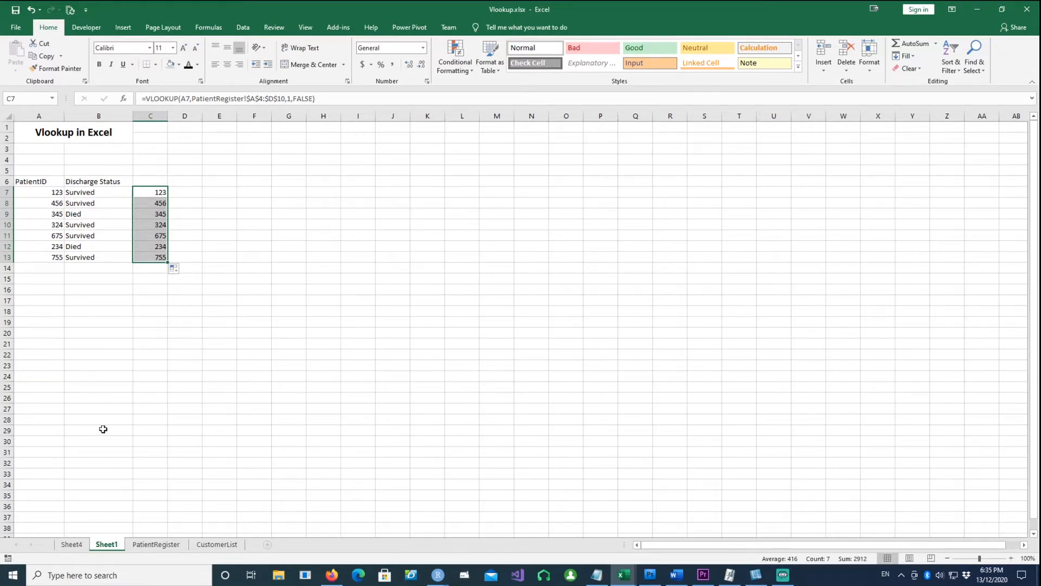
left_click(156, 544)
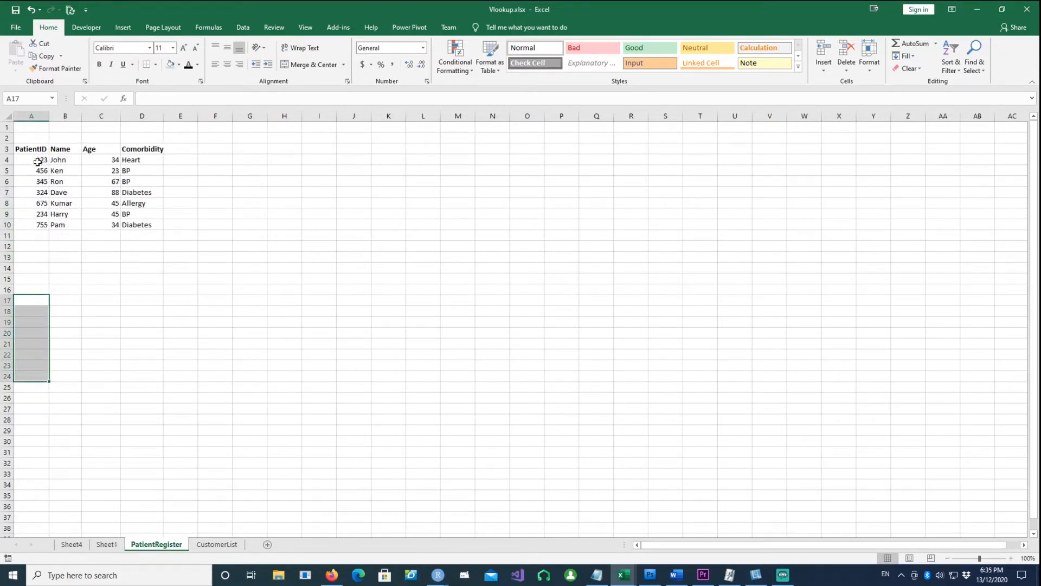
left_click(106, 544)
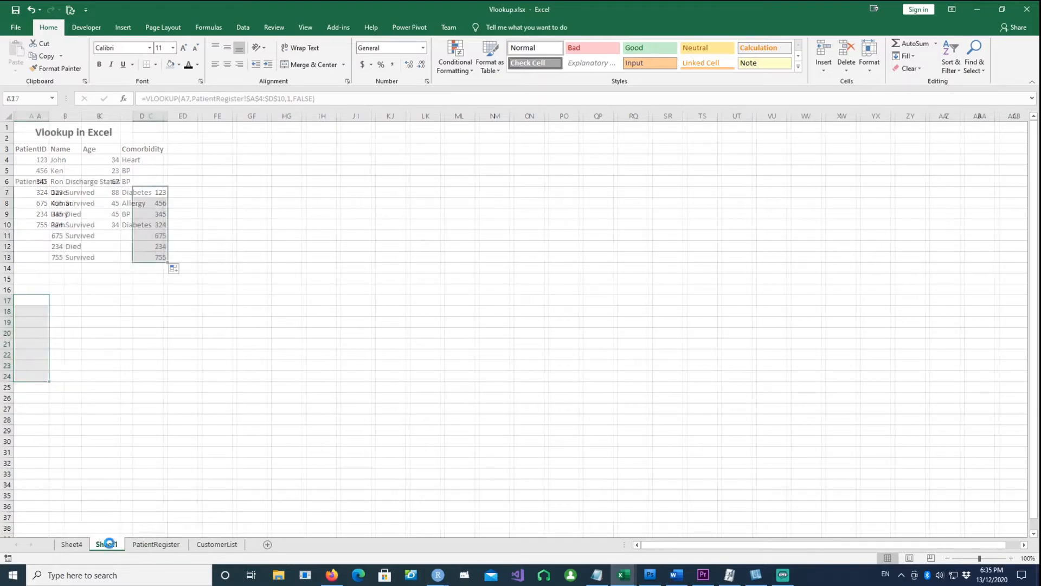
left_click(220, 223)
Change the column index in the C7 VLOOKUP to 2 to return the patient's name.
left_click(154, 192)
left_click(291, 100)
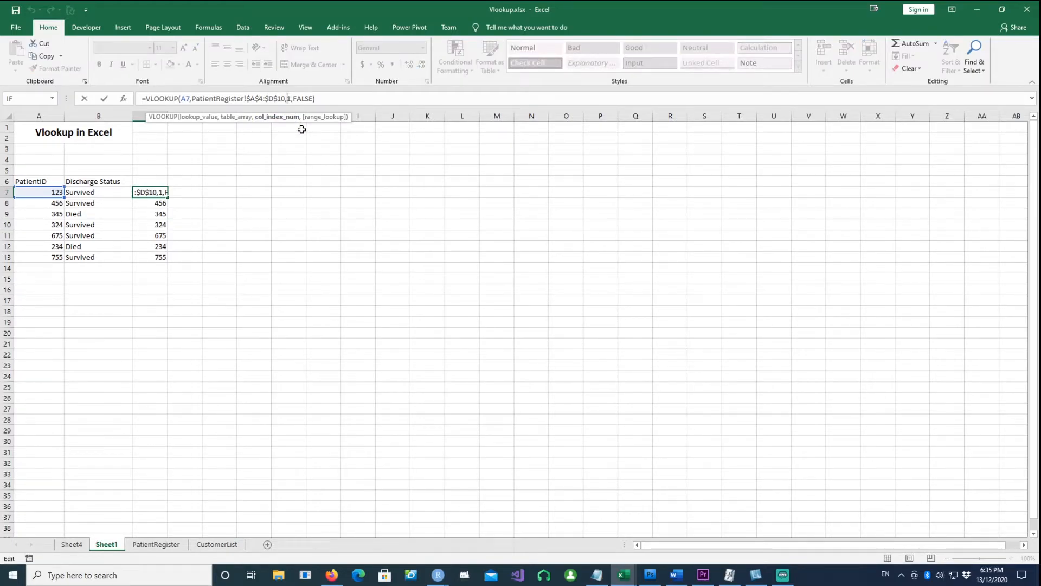
key("BackSpace")
type("2")
key("Return")
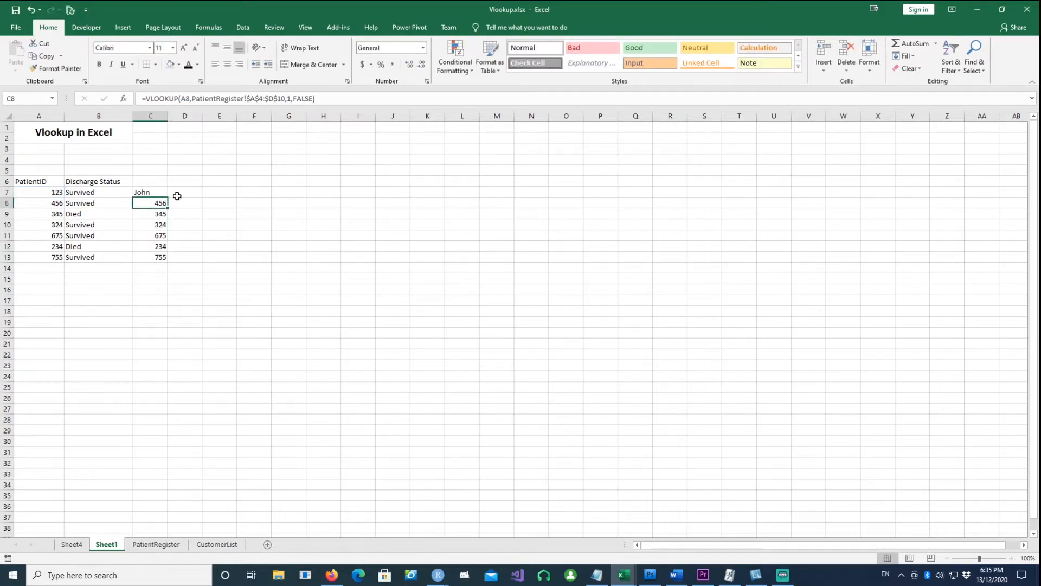
Fill the name lookup from C7 down to C13 and check the columns of the PatientRegister sheet.
left_click(165, 193)
left_click_drag(170, 199, 168, 259)
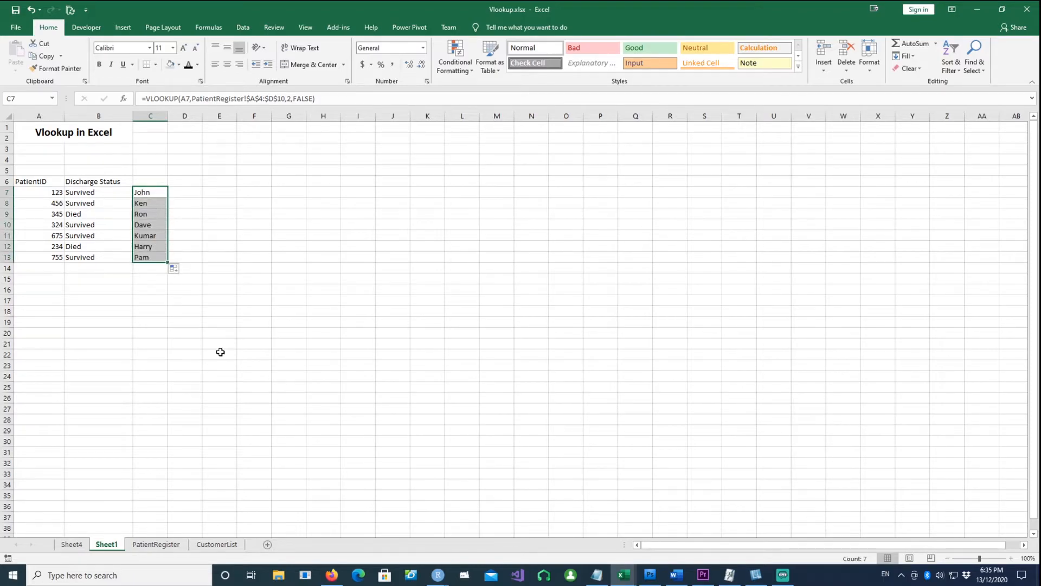
left_click(161, 545)
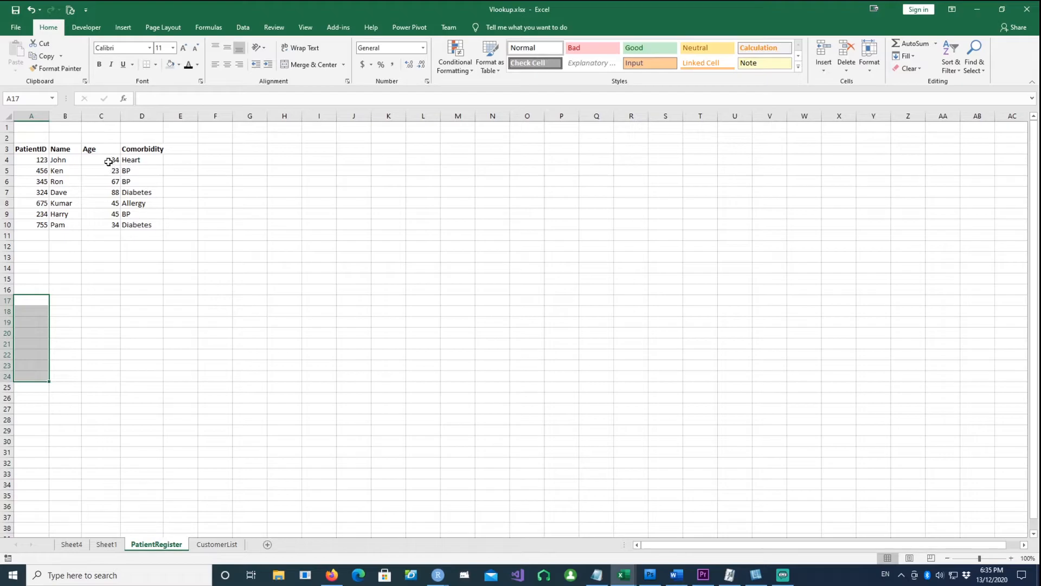
left_click(101, 547)
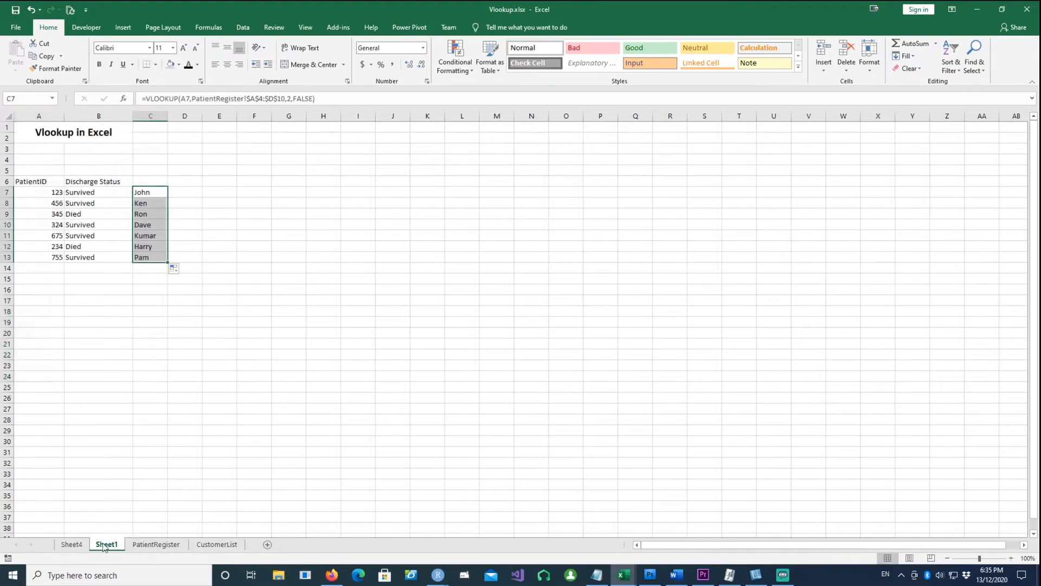
left_click(240, 247)
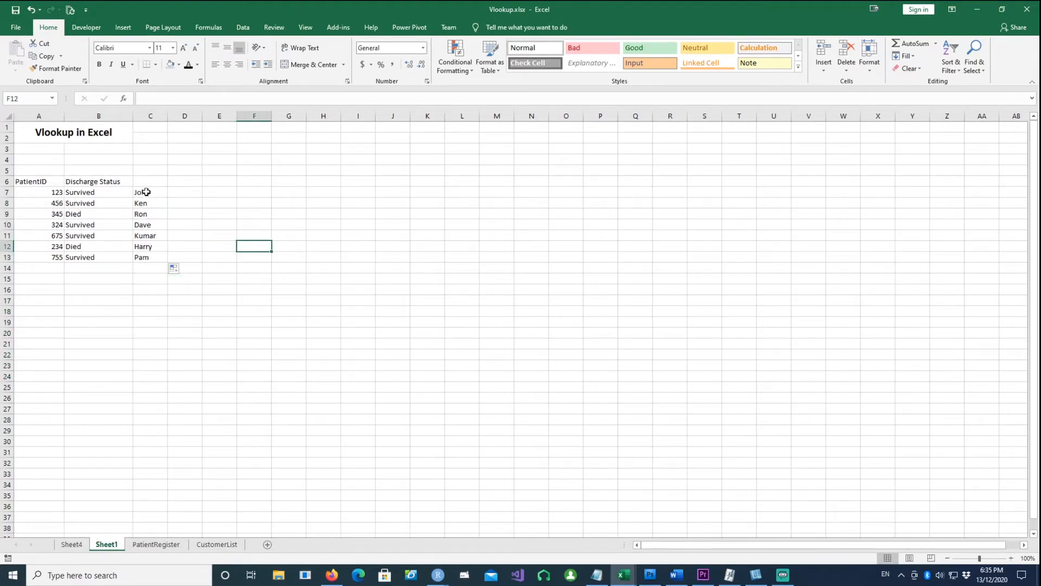
Copy the VLOOKUP formula from C7 to D7 and inspect its cell references.
left_click(145, 192)
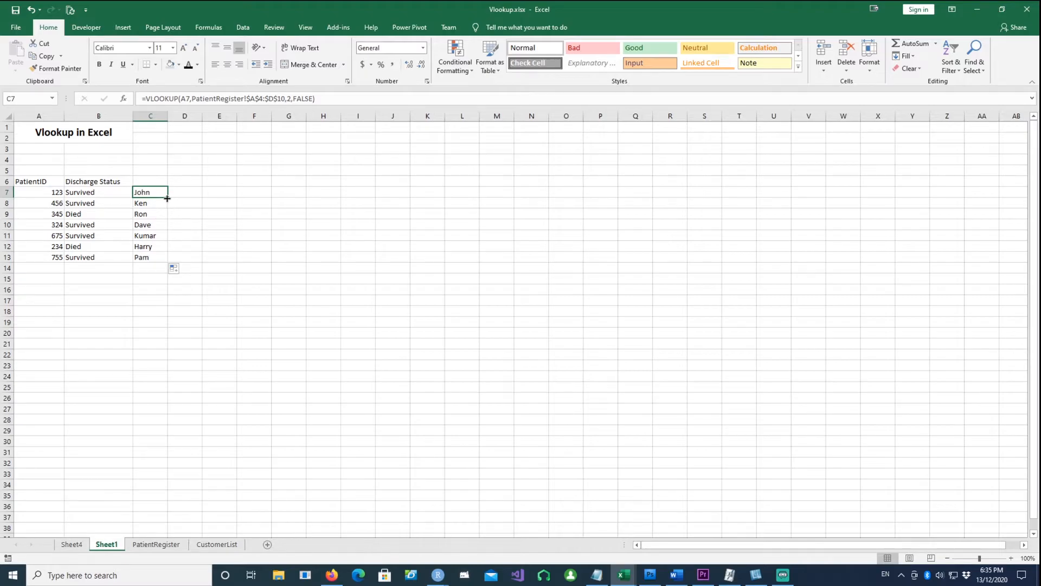
key("ctrl+c")
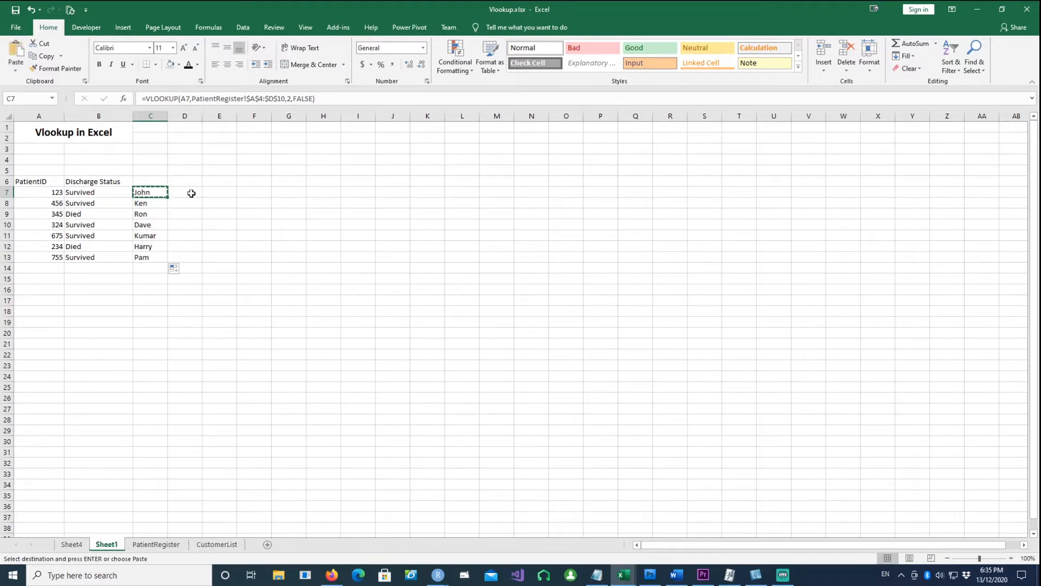
left_click(187, 192)
key("ctrl+v")
left_click(209, 234)
left_click(185, 194)
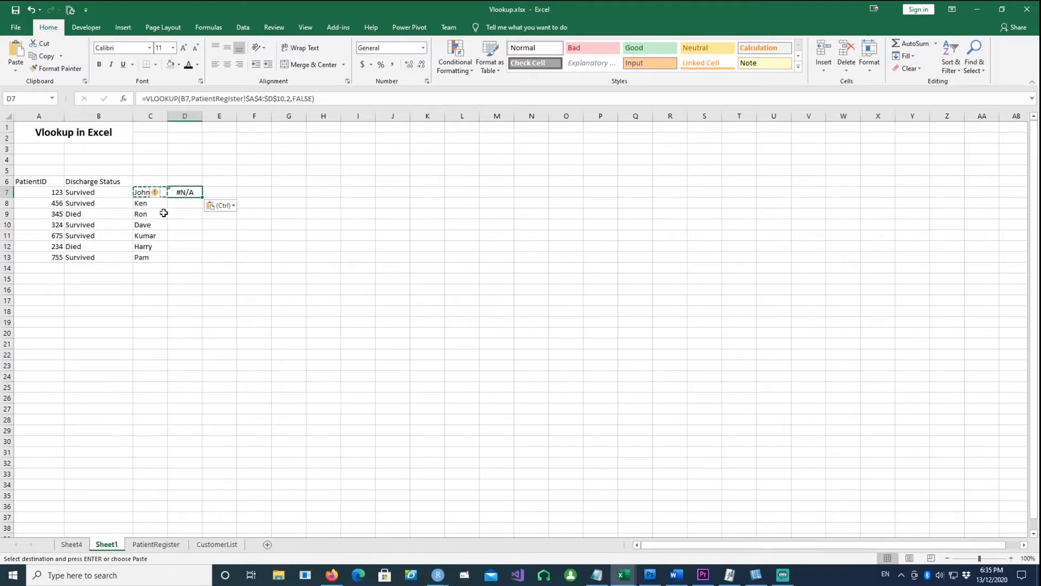
left_click(191, 227)
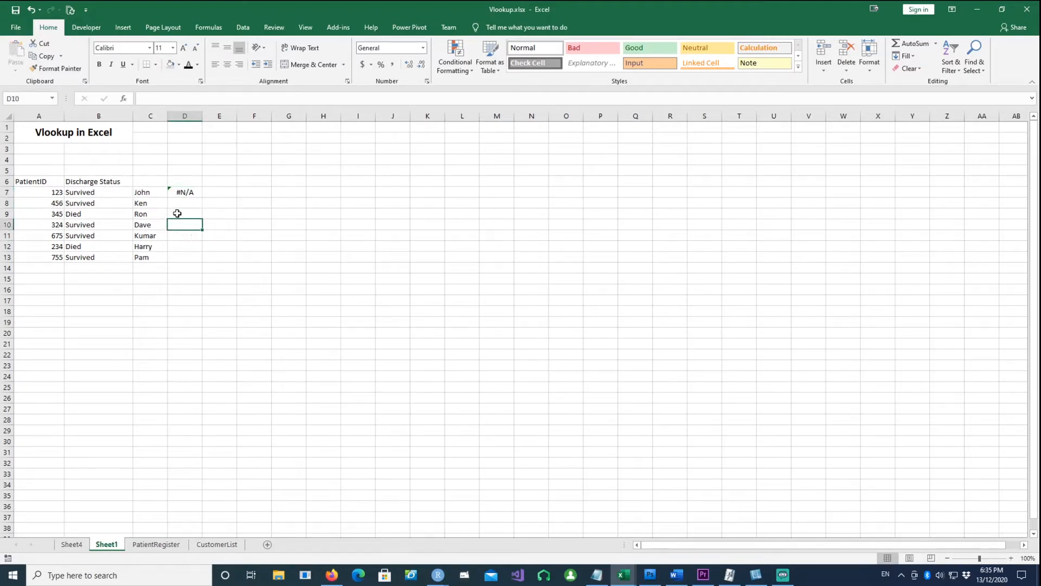
Compare the lookup references in C7 and D7, and change the lookup value in the D7 formula to A7.
left_click(148, 191)
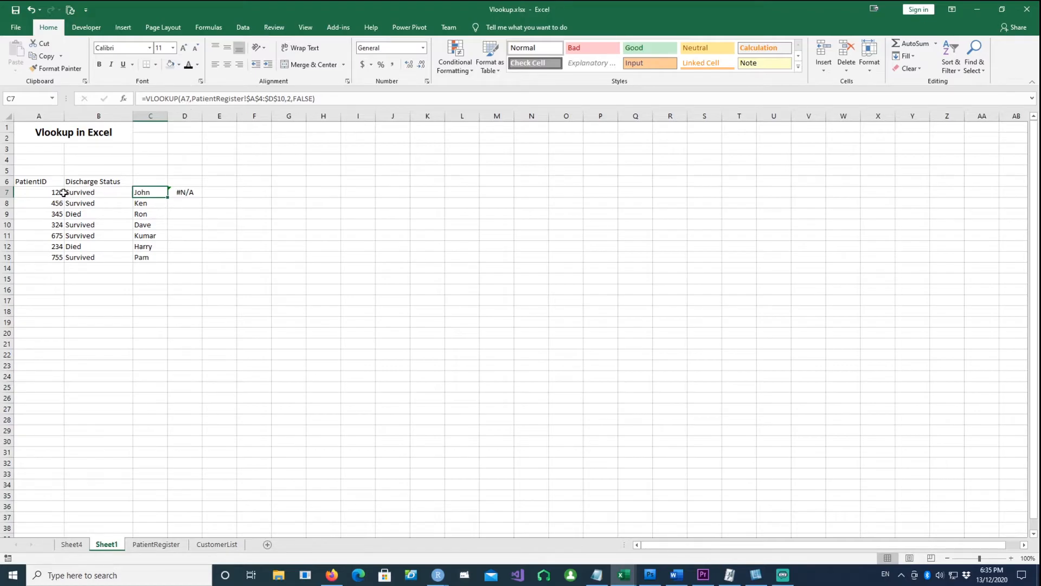
left_click(212, 245)
left_click(185, 193)
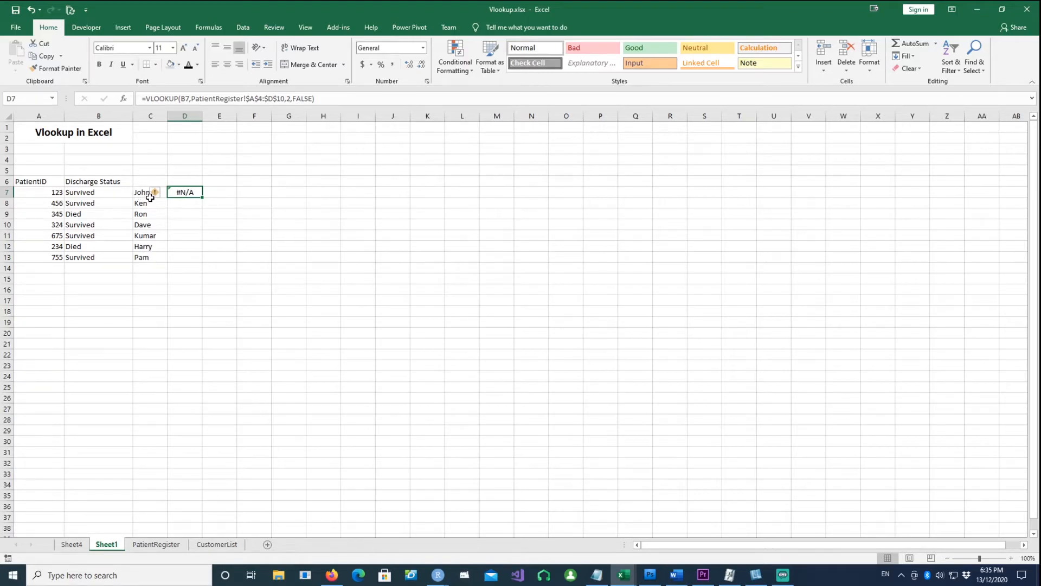
left_click(228, 235)
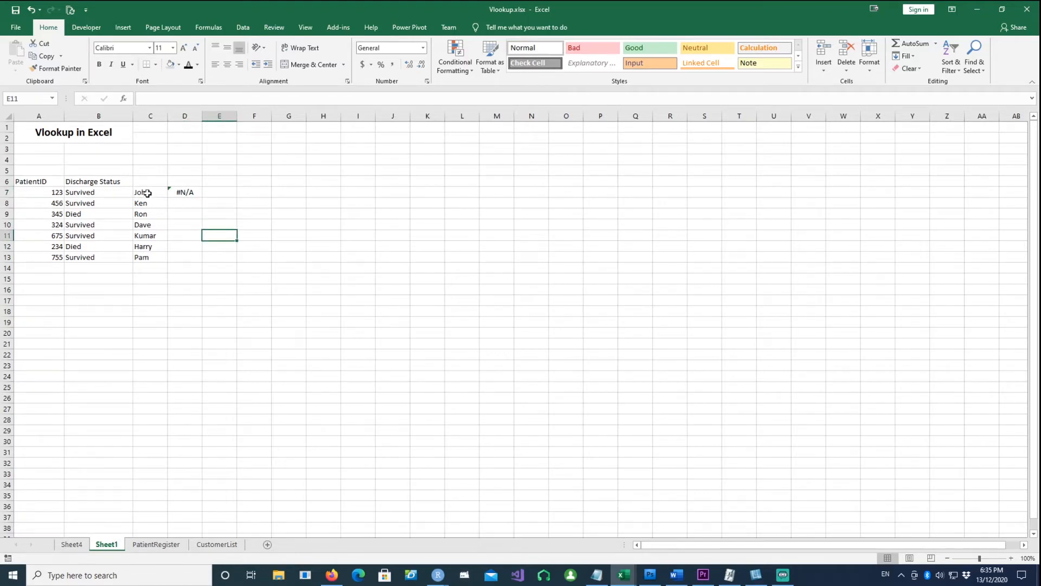
left_click(184, 193)
left_click(182, 99)
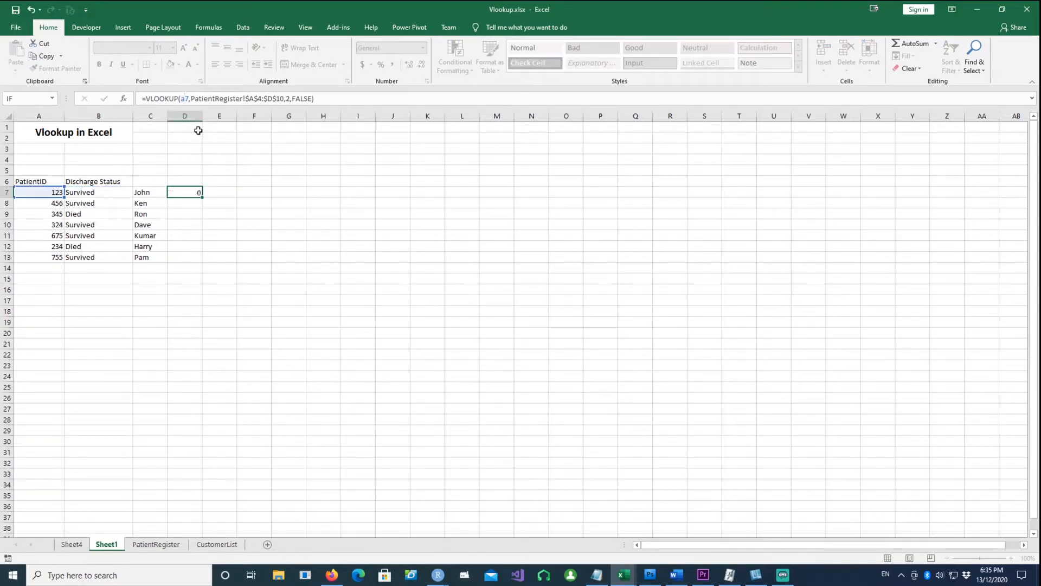
key("Return")
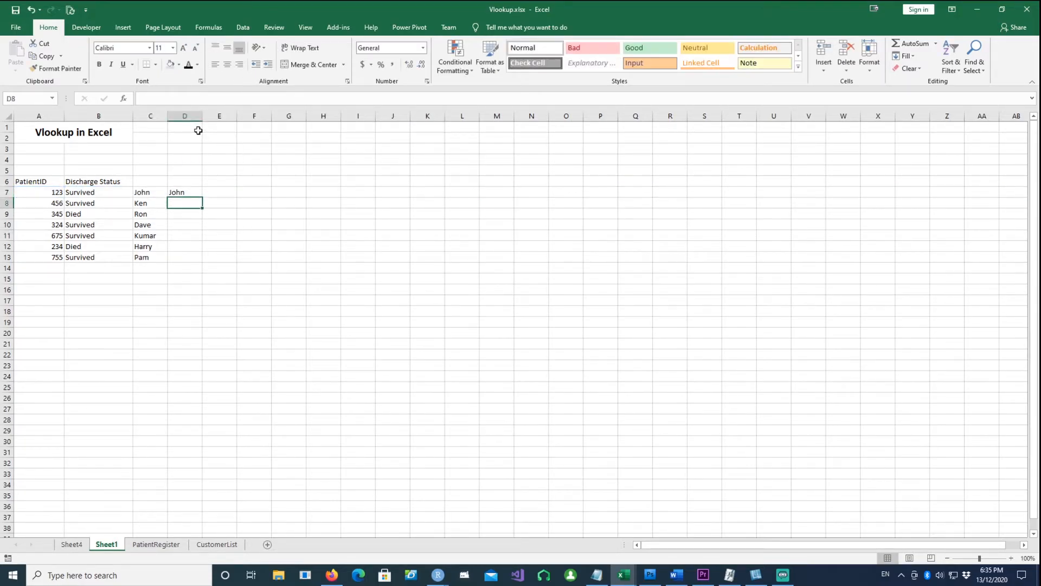
left_click(177, 192)
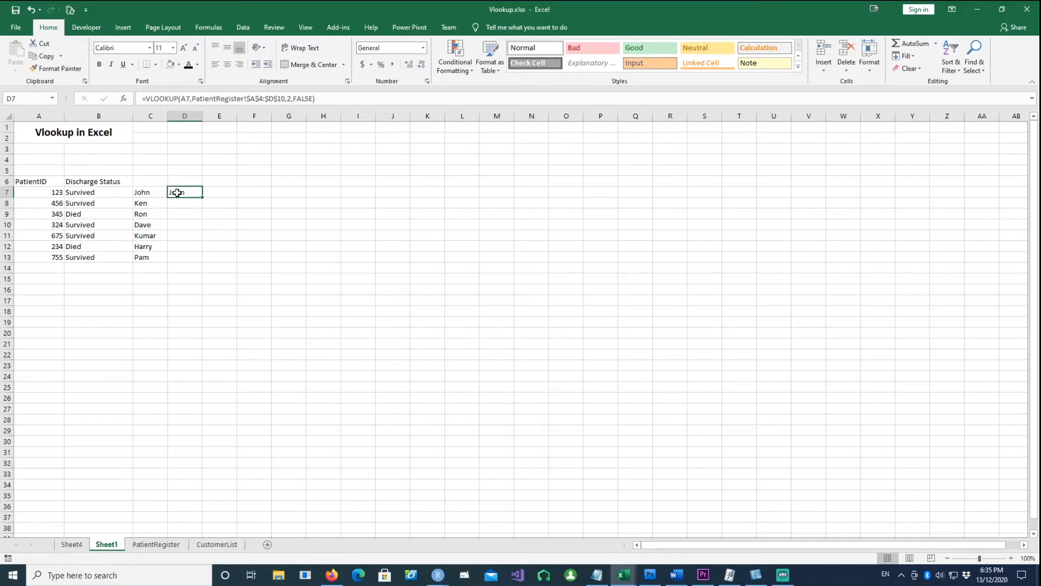
Lock the lookup column in the C7 VLOOKUP formula by changing the lookup value to $A7.
left_click(149, 195)
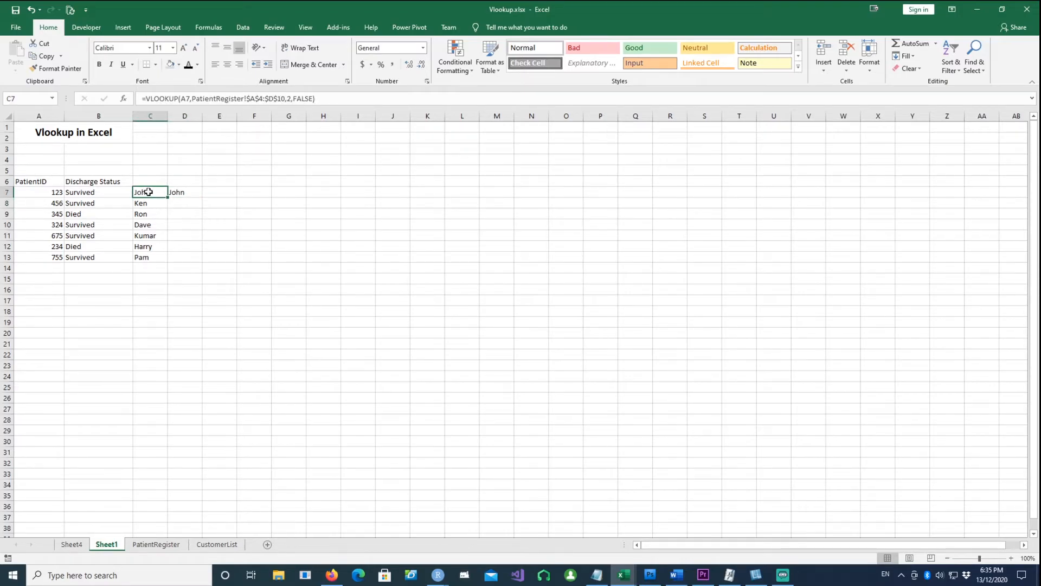
left_click(182, 99)
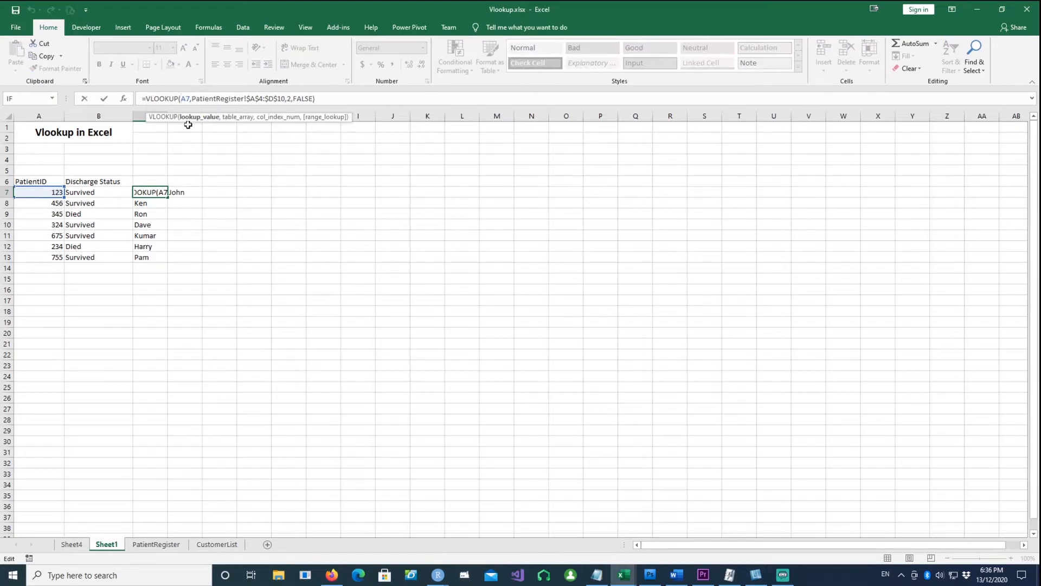
type("$")
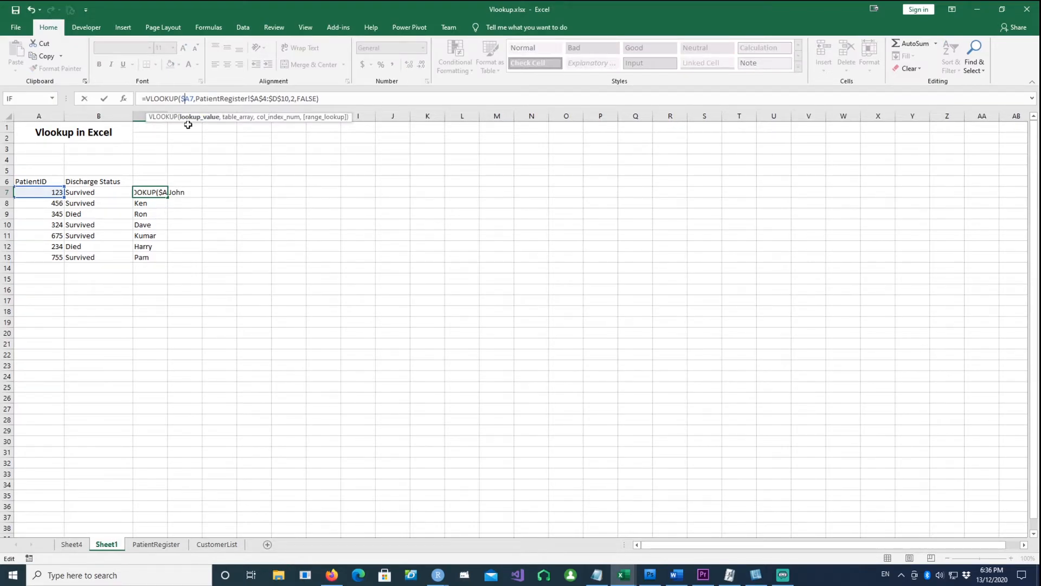
key("Return")
Fill the updated C7 formula down to row 13 and across into column D, covering C7:D13.
left_click(159, 195)
left_click_drag(167, 198, 161, 263)
left_click(206, 224)
left_click_drag(155, 193, 192, 264)
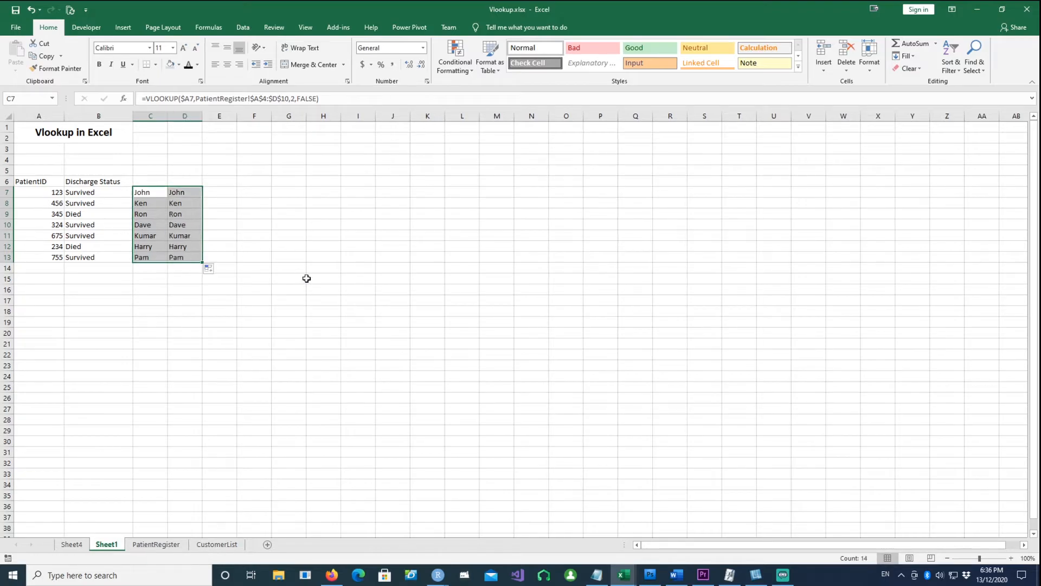
Change the column index in the D7 VLOOKUP to 3 to return the patient's age.
left_click(187, 193)
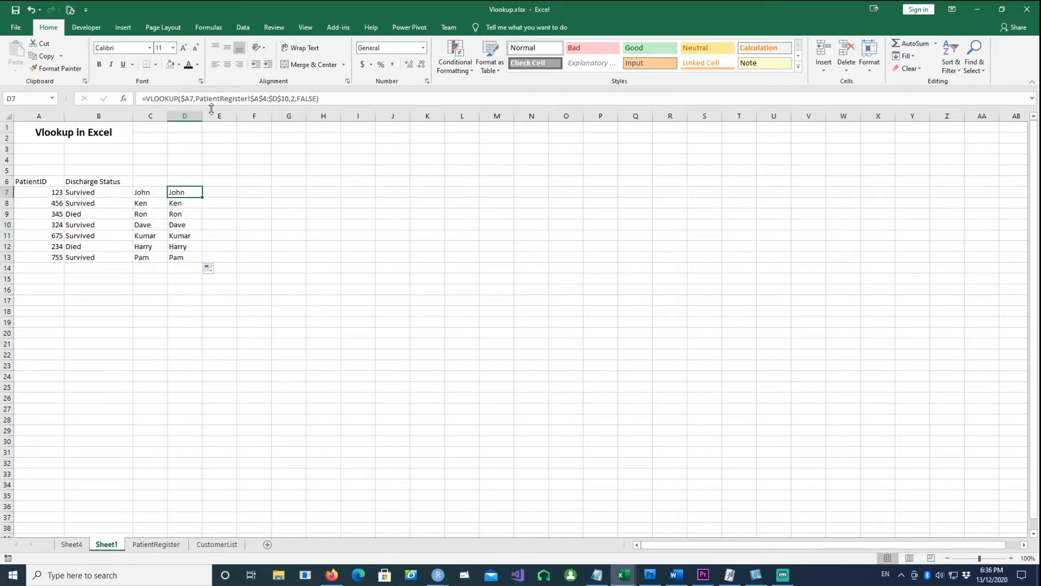
left_click(292, 99)
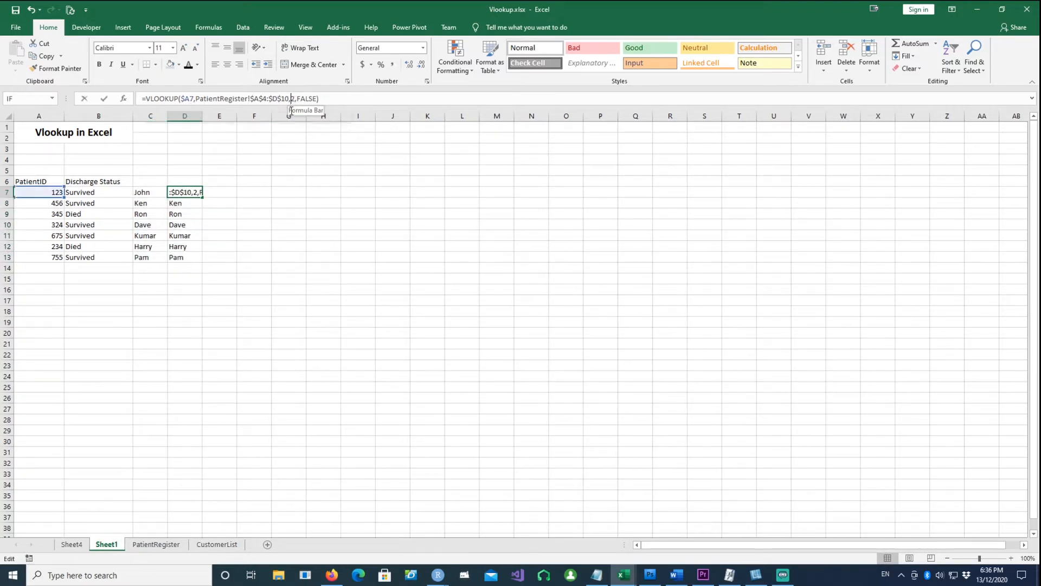
type("3")
key("Delete")
key("Return")
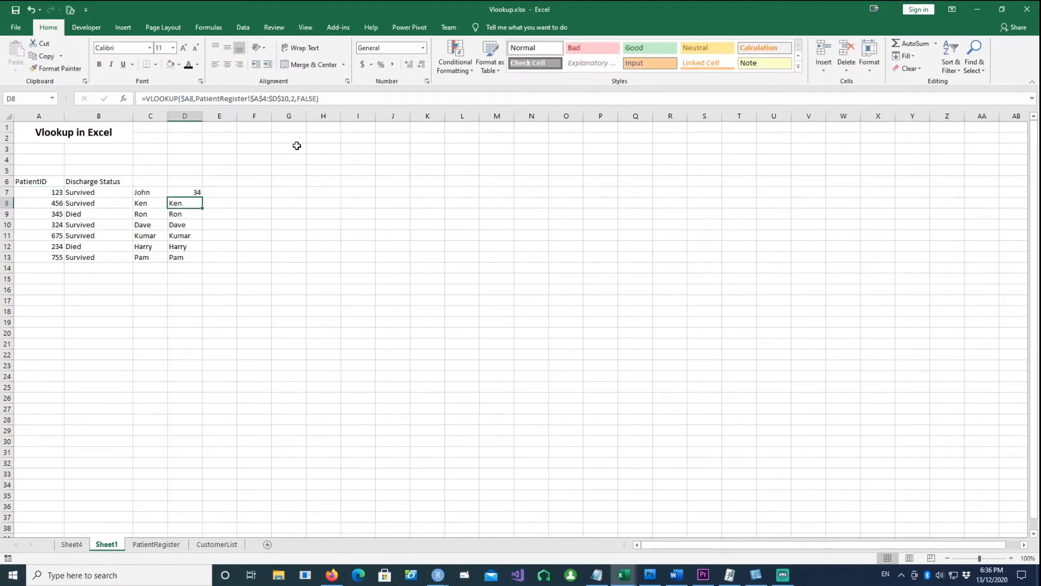
Check the Age column on the PatientRegister sheet, and fill the D7 formula on Sheet1 down to row 13 and across into column E.
left_click(156, 544)
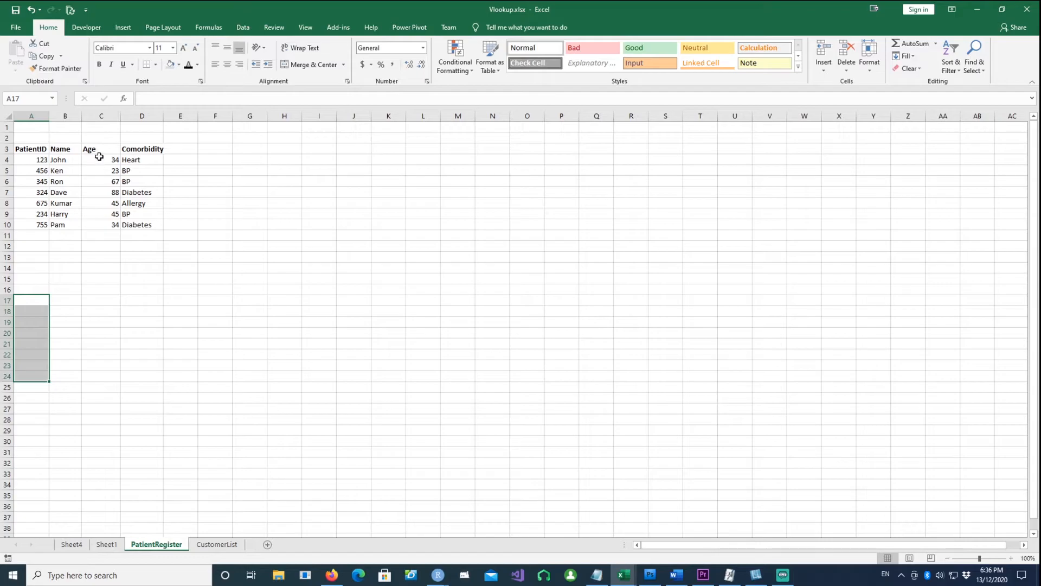
left_click(107, 543)
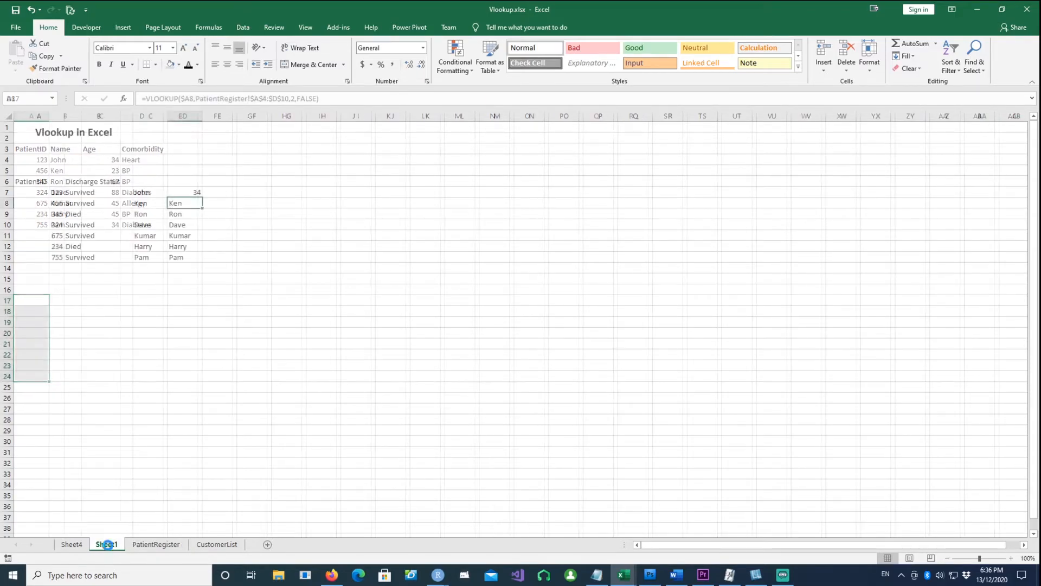
left_click(199, 195)
left_click_drag(203, 198, 242, 278)
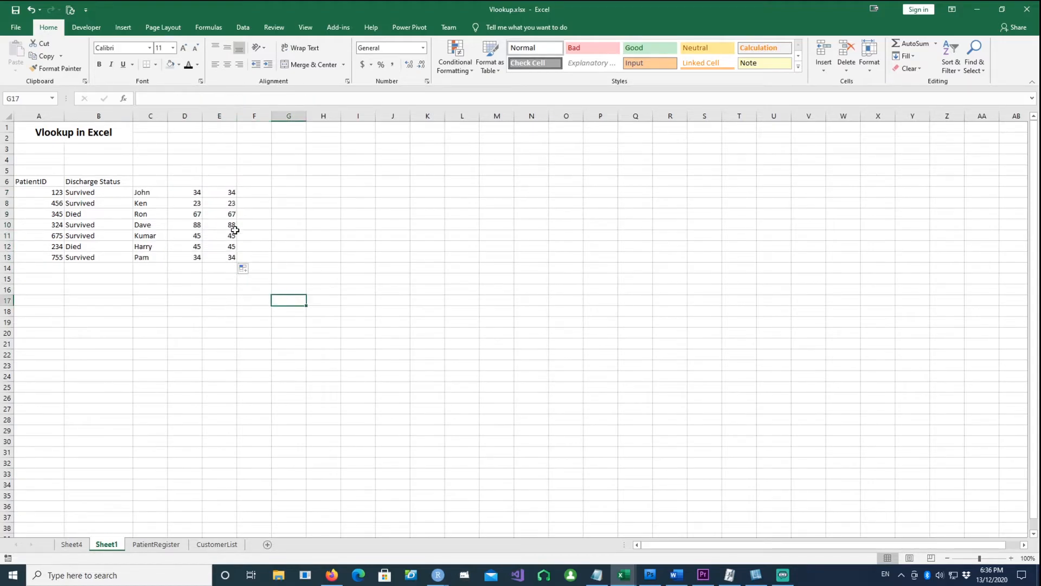
Check the Comorbidity column on PatientRegister and change the column index in the E7 VLOOKUP on Sheet1 to 4.
left_click(220, 194)
left_click(153, 544)
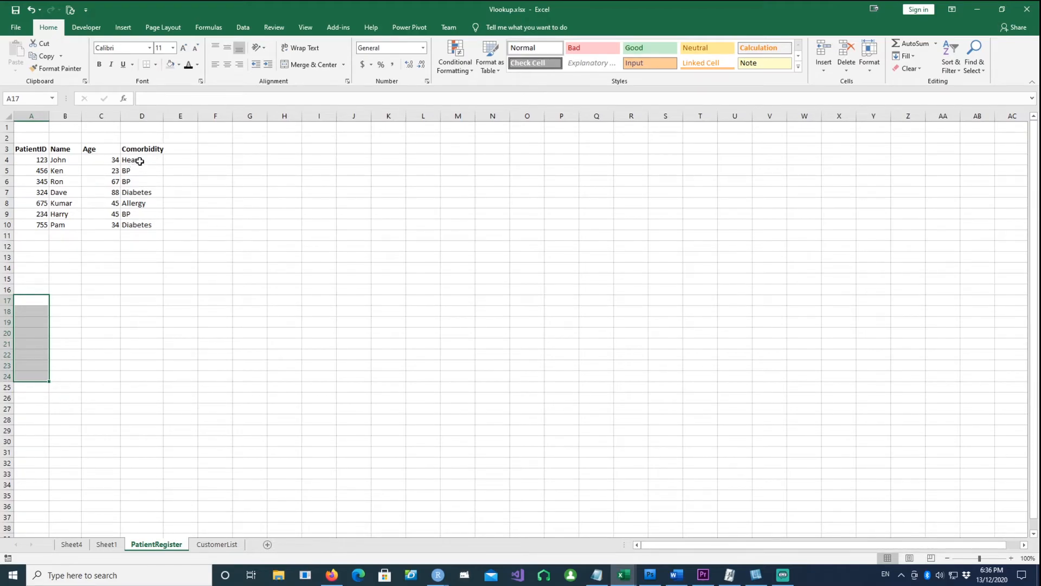
left_click(106, 544)
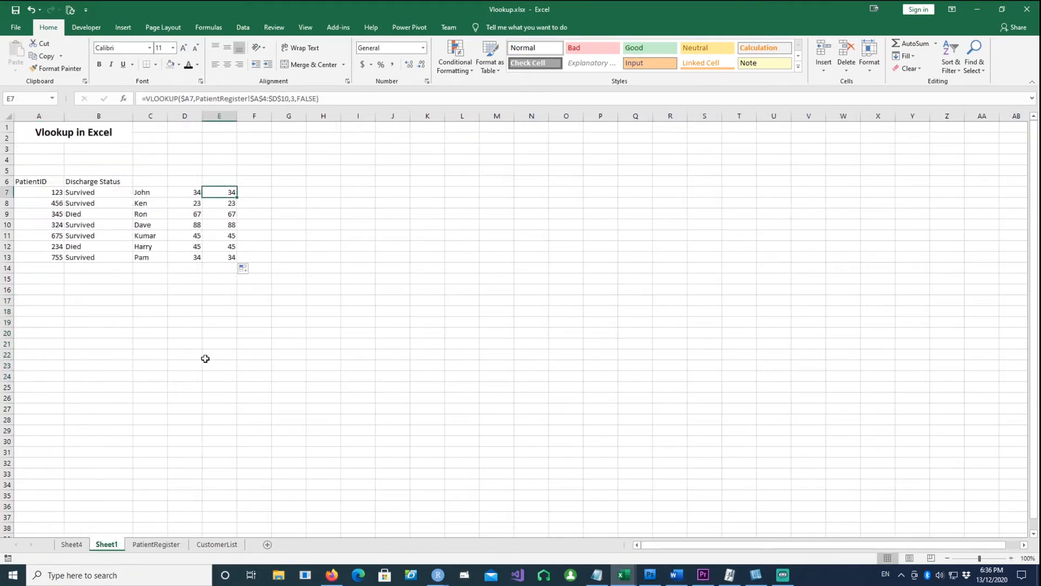
left_click(292, 99)
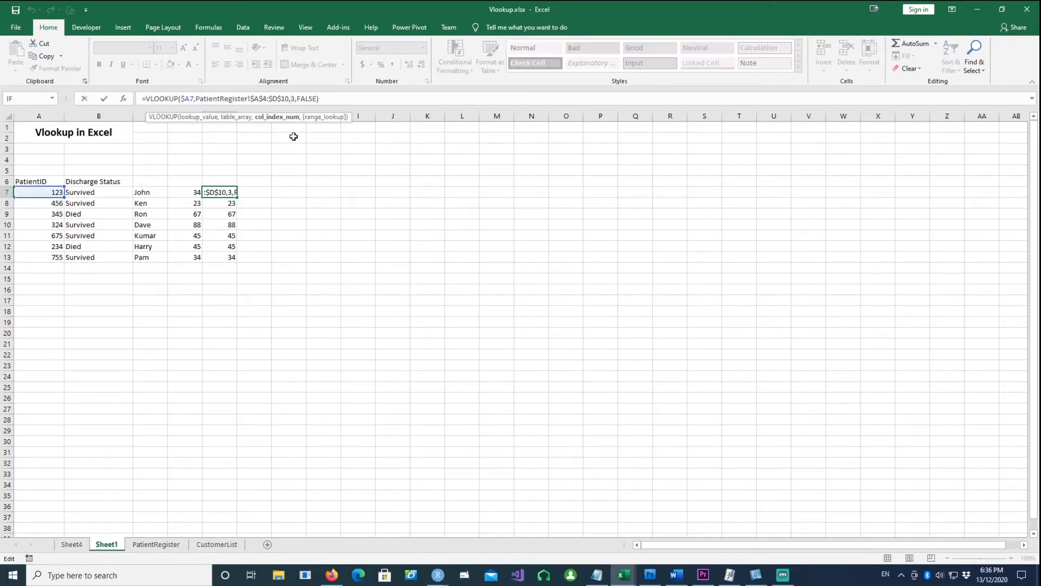
key("Return")
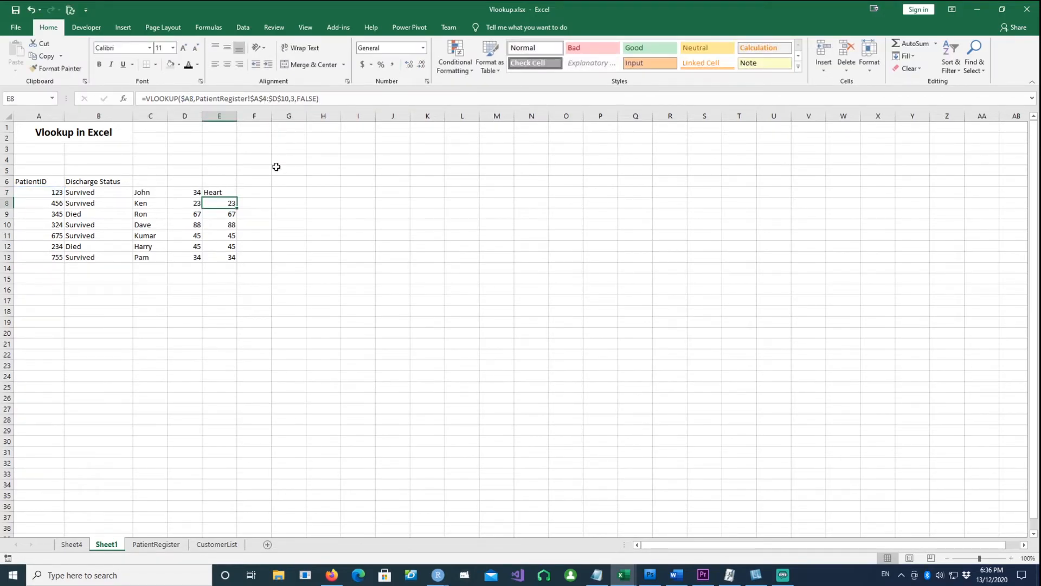
Fill the comorbidity lookup from E7 down to E13 and review the completed patient rows in A7:E13.
left_click(220, 189)
left_click_drag(236, 197, 237, 259)
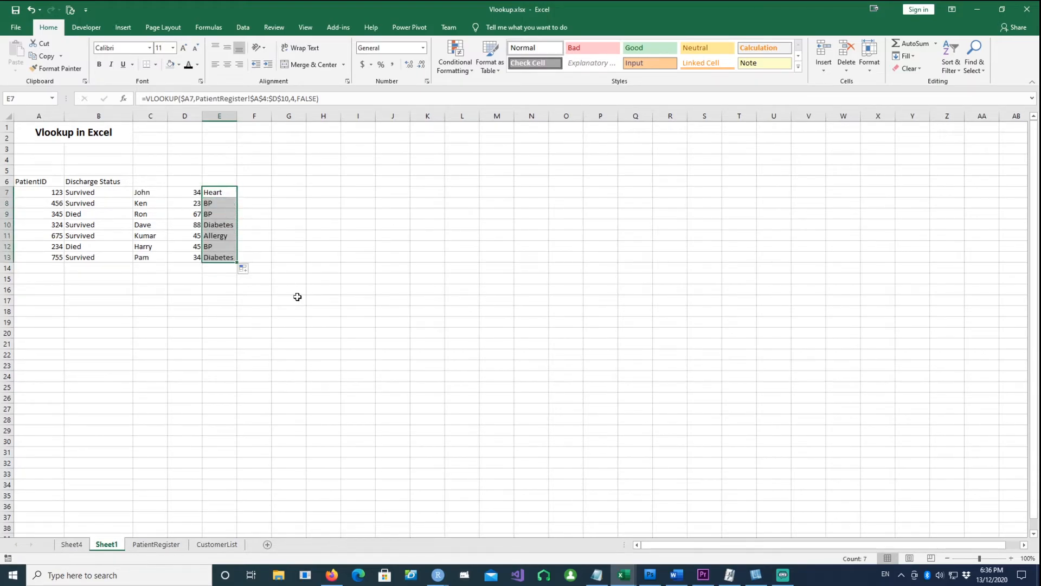
left_click(297, 295)
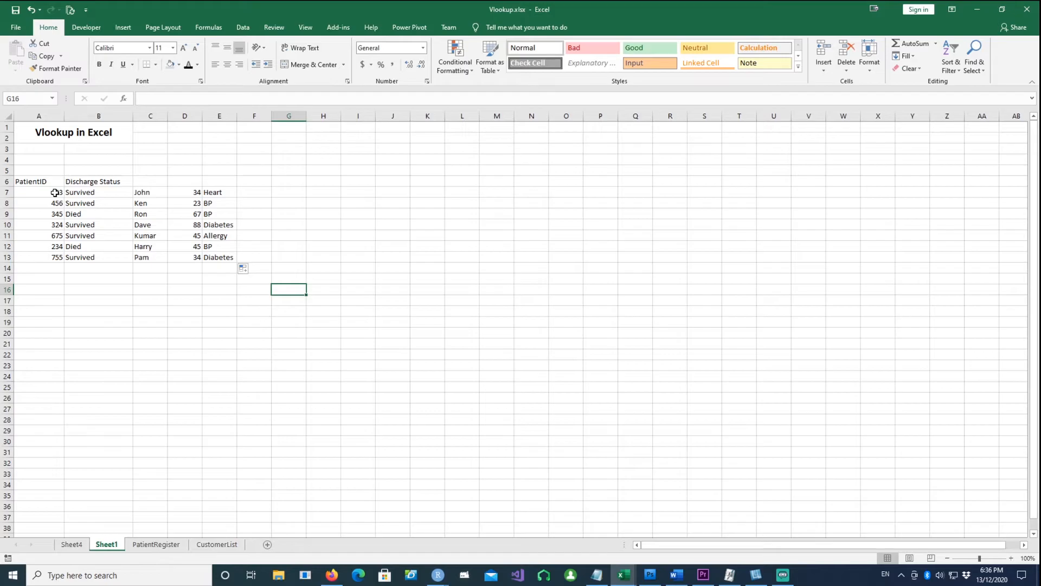
left_click_drag(54, 192, 215, 257)
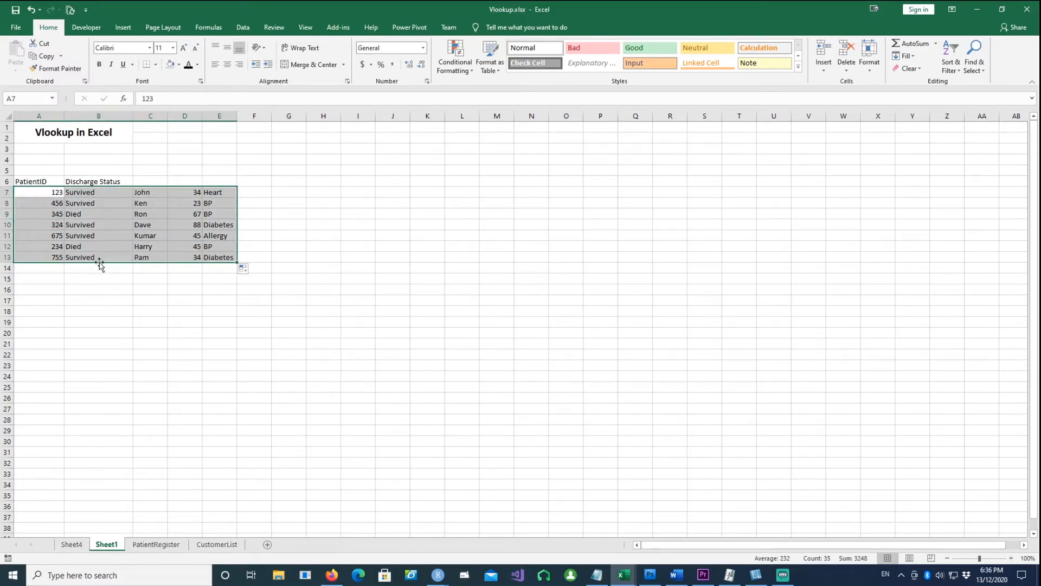
left_click(80, 220)
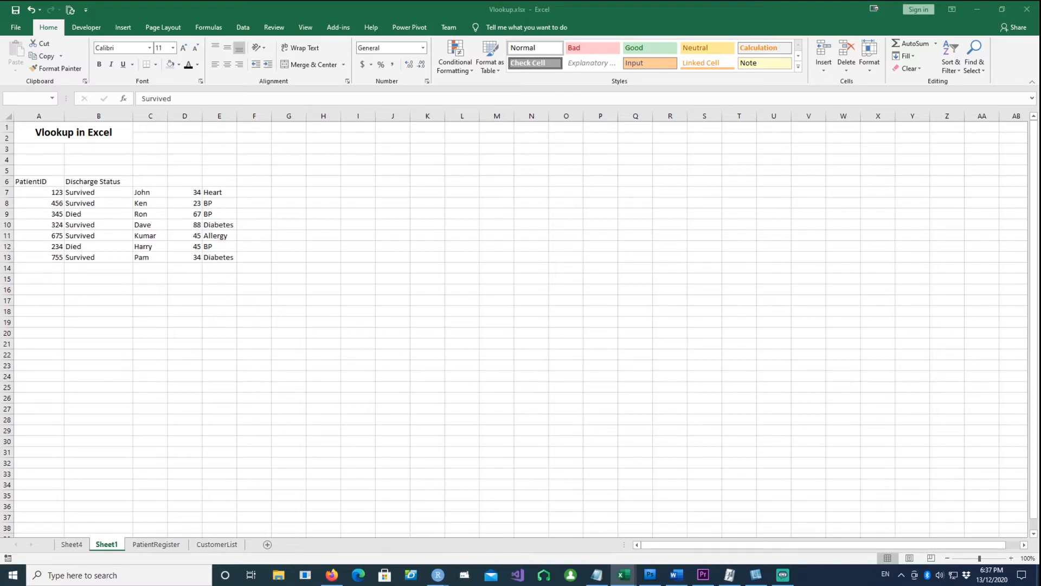
Paste the copied label "Another example" into A17 below the patient list.
key("ctrl+c")
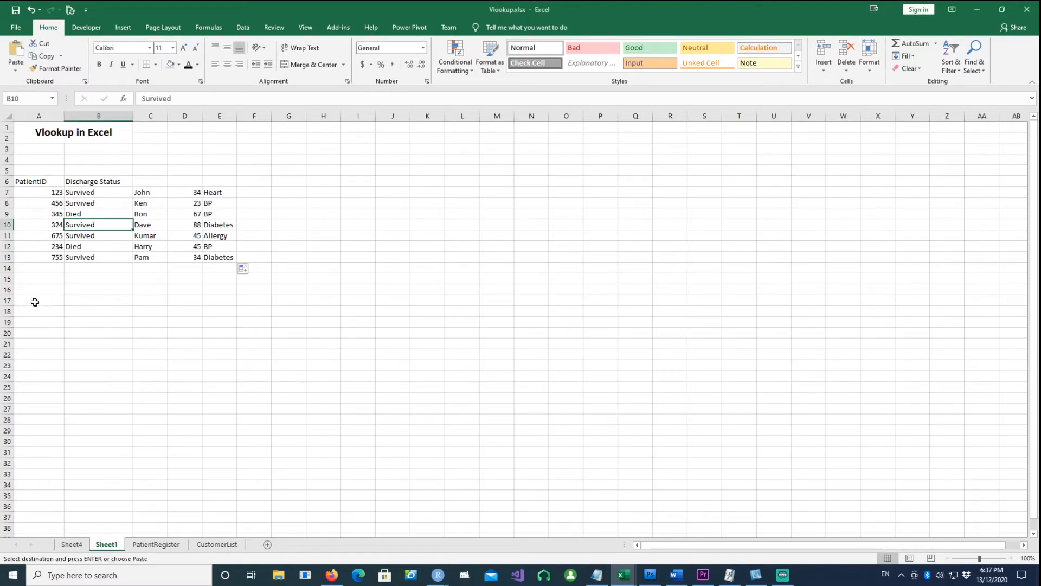
left_click(34, 301)
key("ctrl+v")
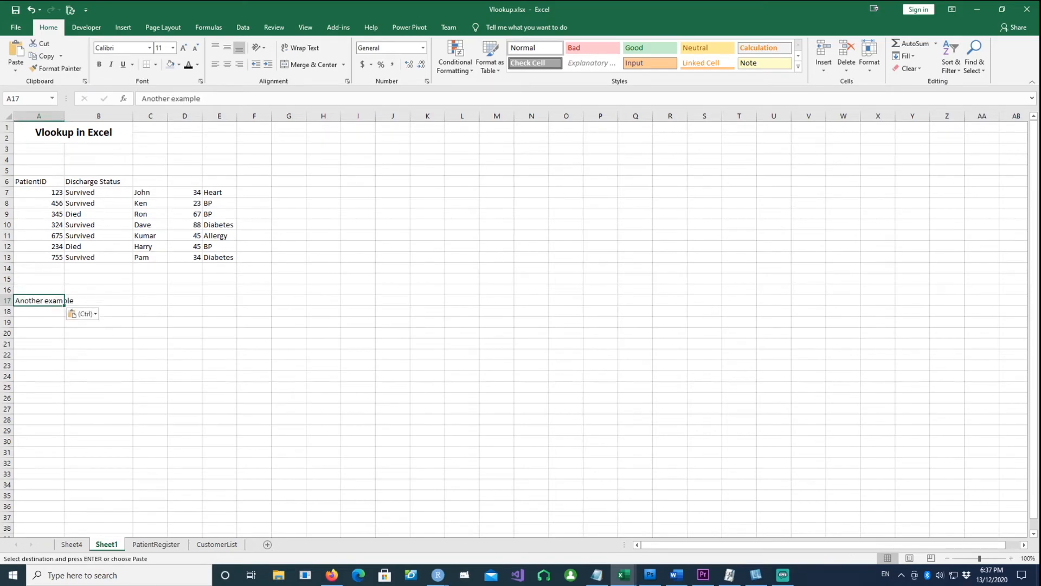
Bring over the customer order table with CustID and Recent Order columns from the other window and paste it at A20.
key("alt+Tab")
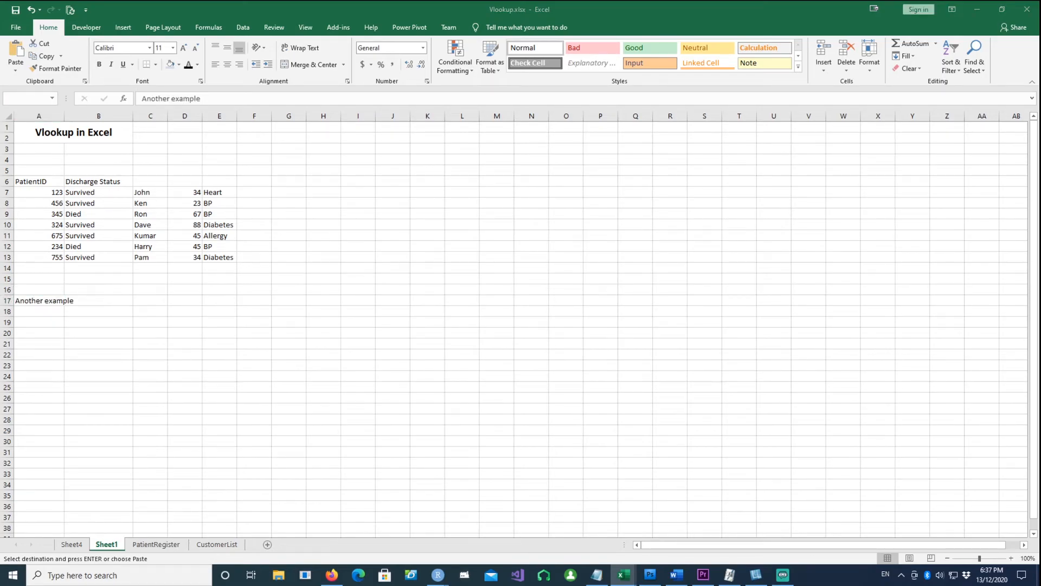
key("alt+Tab")
left_click(41, 332)
key("ctrl+v")
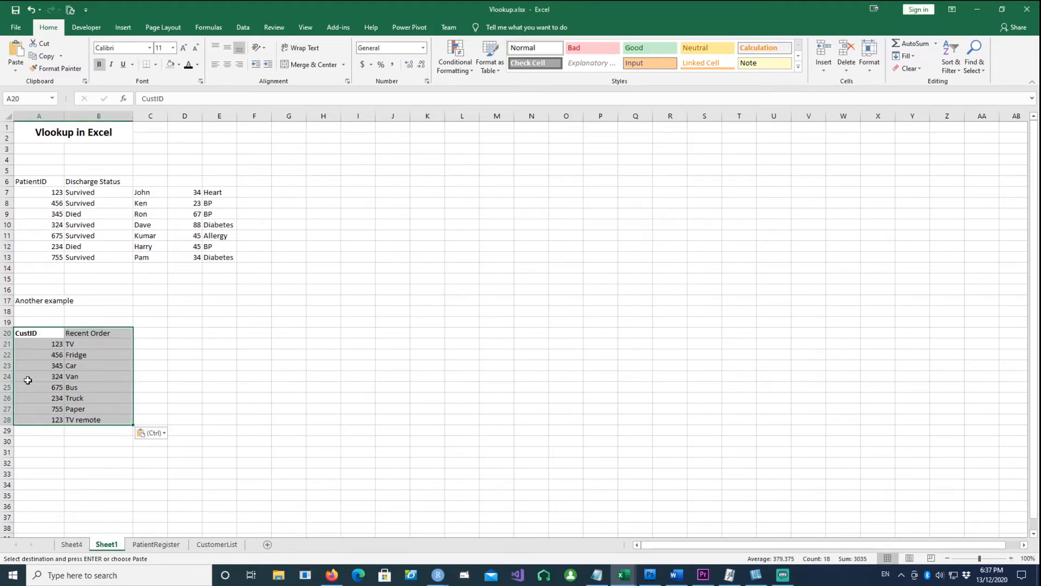
left_click(53, 450)
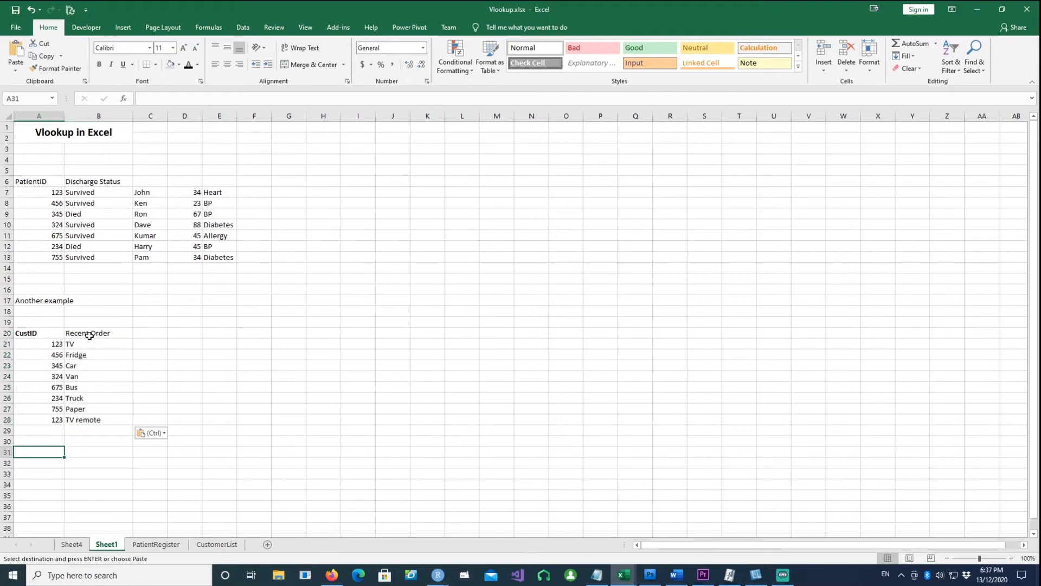
Remove the bold formatting from the headers in A20:B20 and check the repeated customer's TV remote order in row 28.
left_click_drag(46, 332, 92, 334)
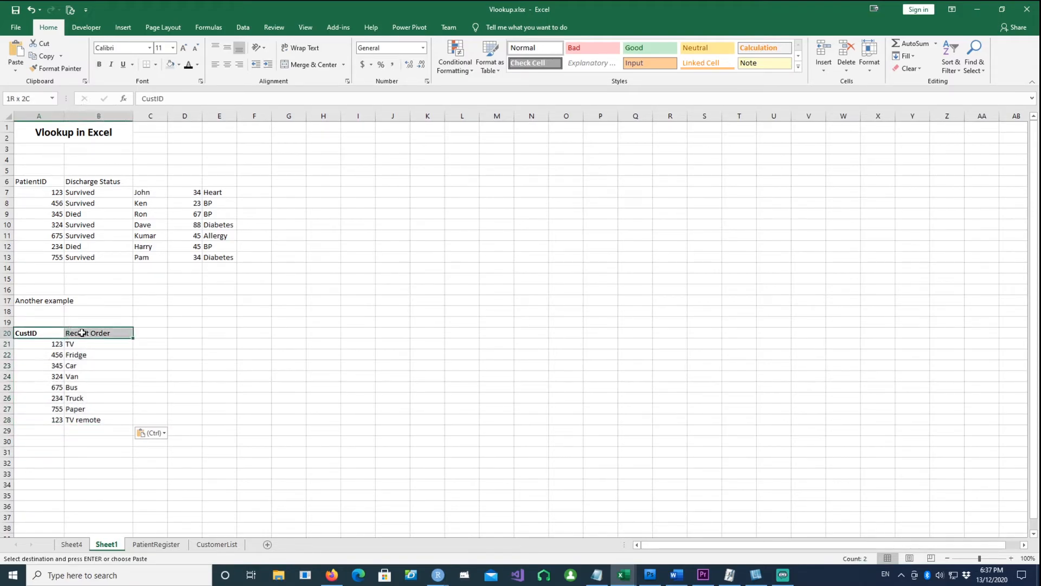
left_click(100, 65)
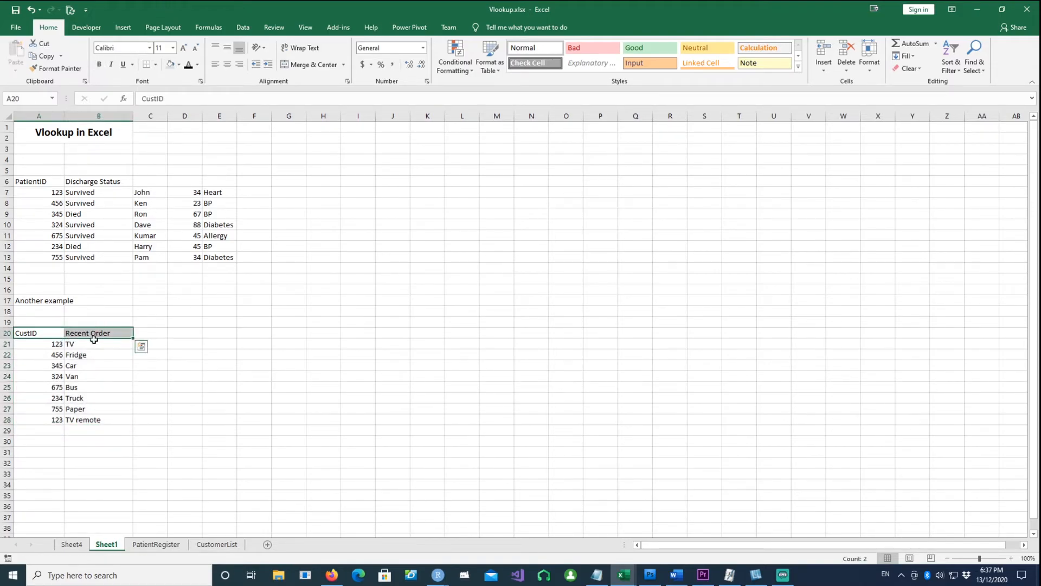
left_click(222, 418)
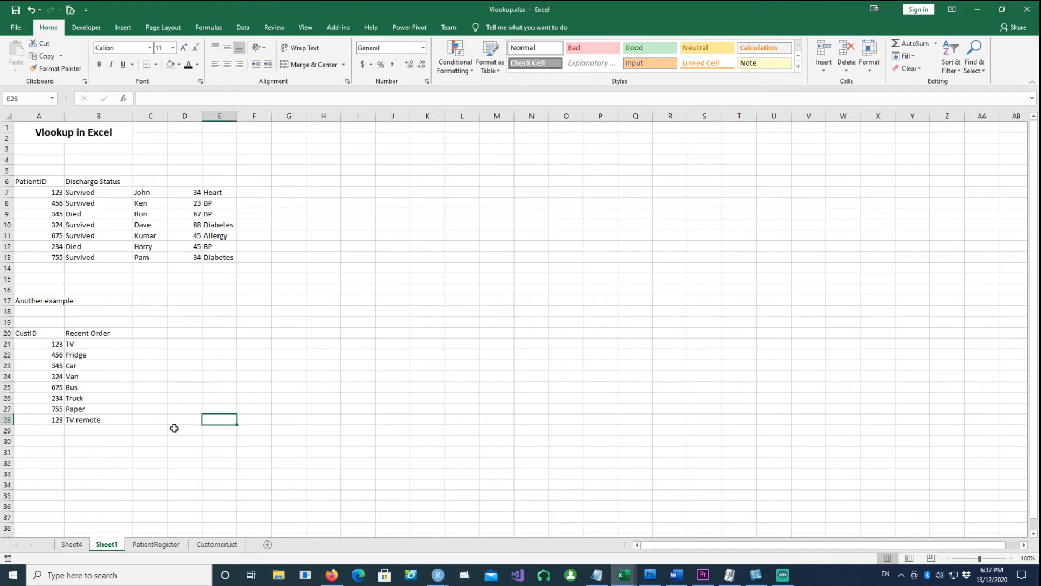
left_click(48, 421)
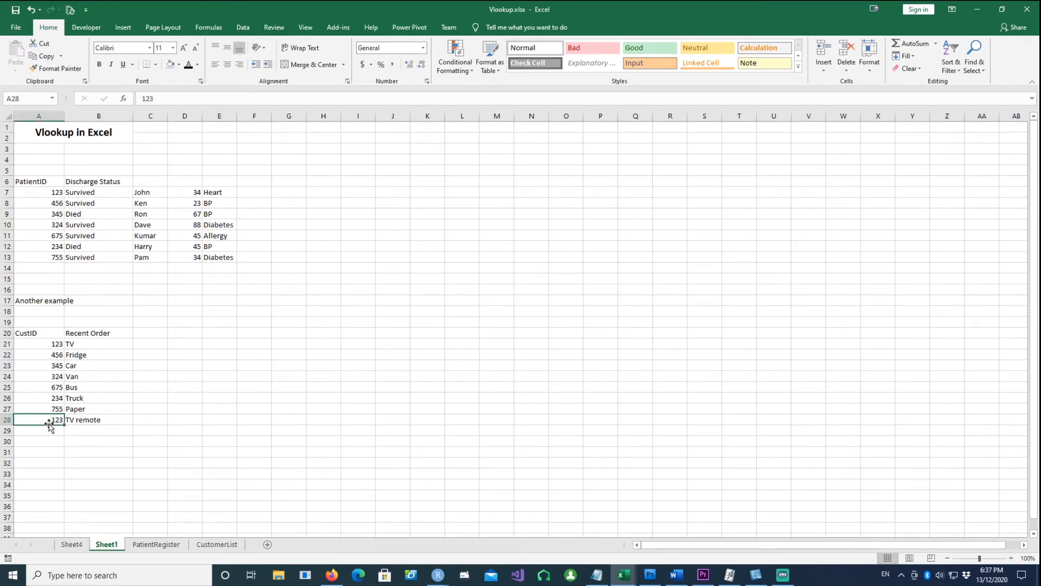
left_click(82, 421)
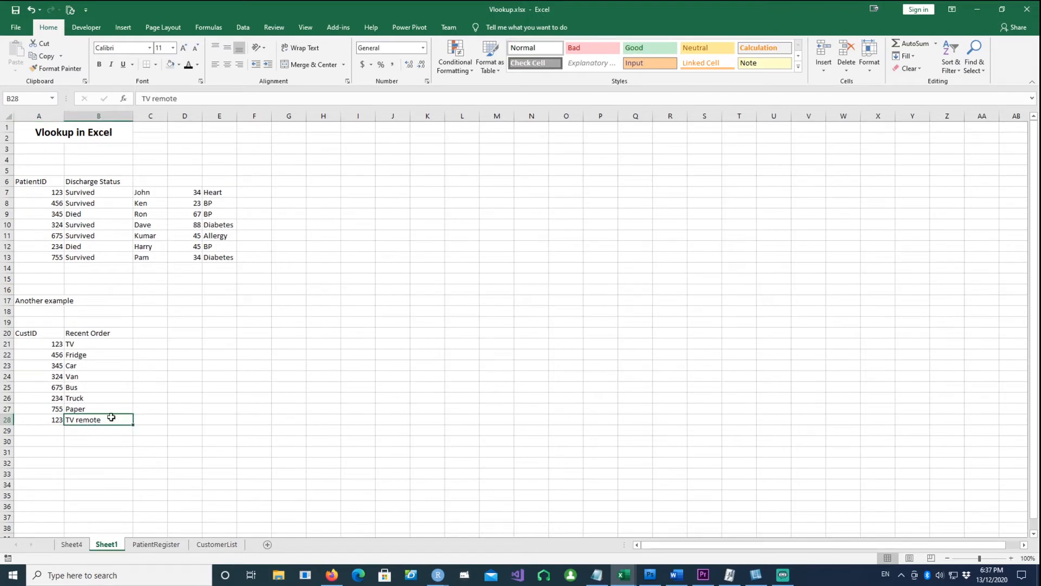
left_click(160, 461)
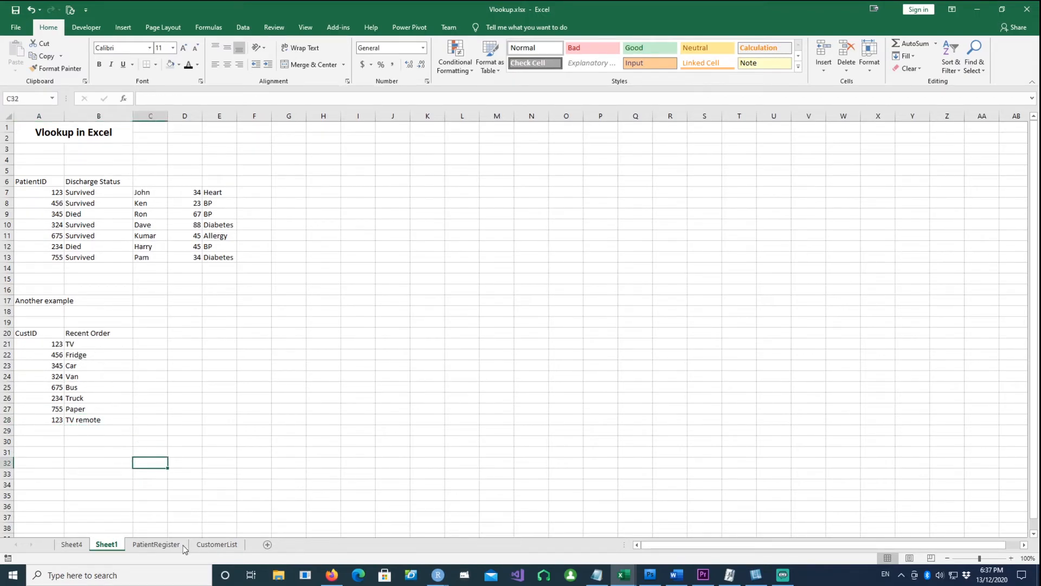
Start a VLOOKUP formula in C21 with the customer ID as a column-locked lookup value, $A21.
left_click(151, 346)
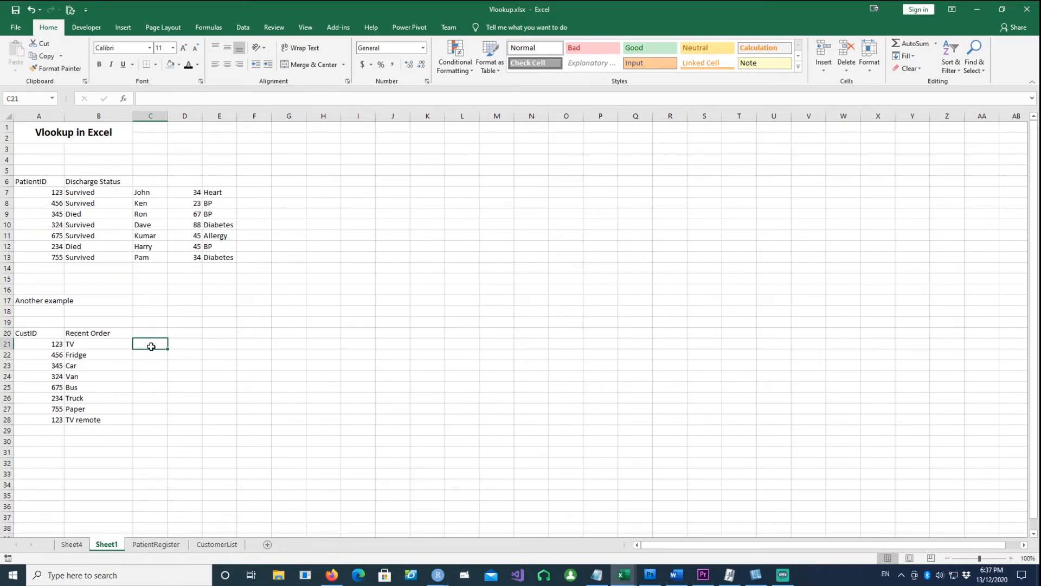
type("=")
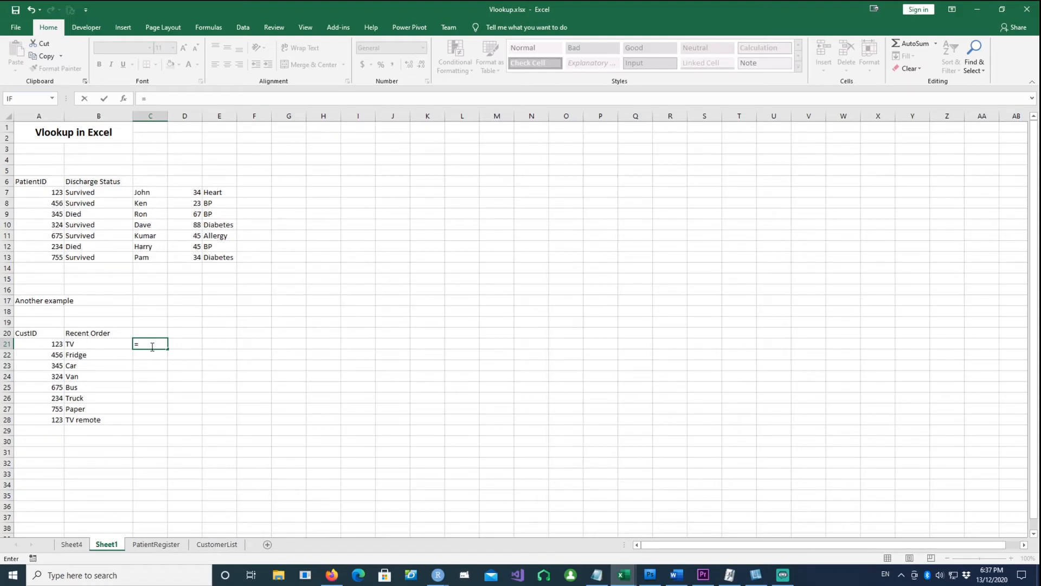
type("vloo")
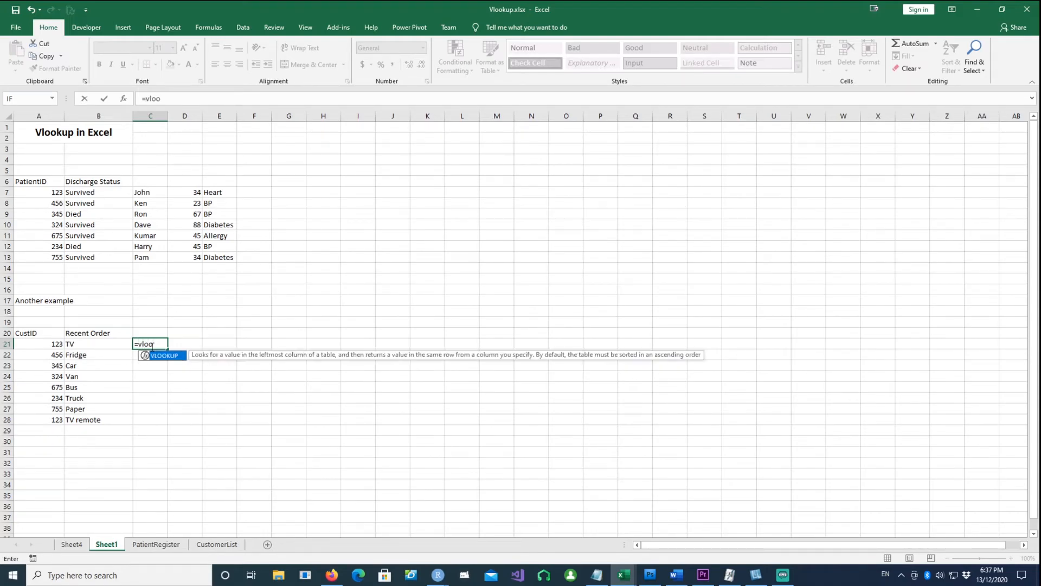
type("kup(")
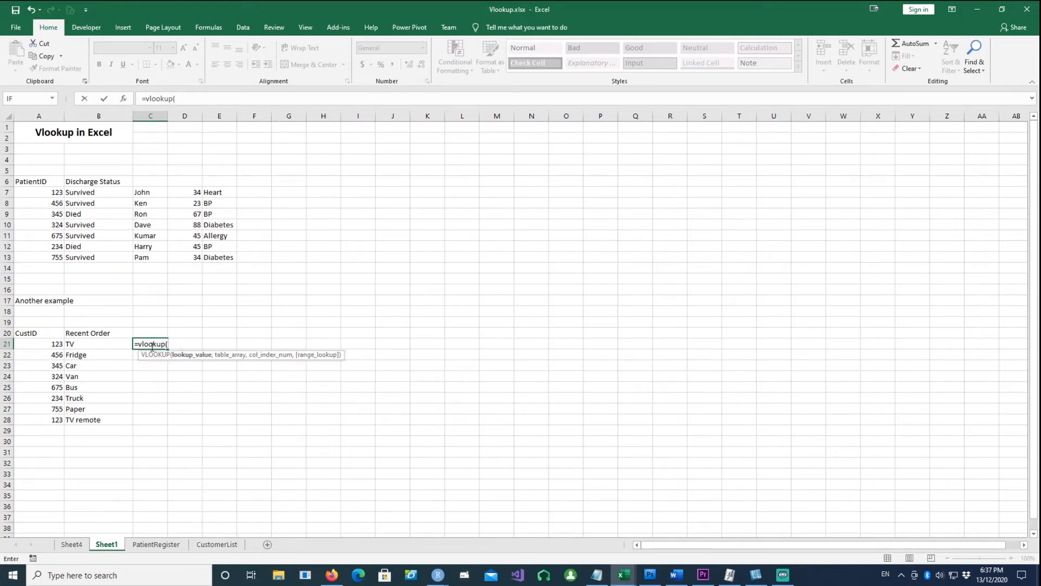
left_click(47, 345)
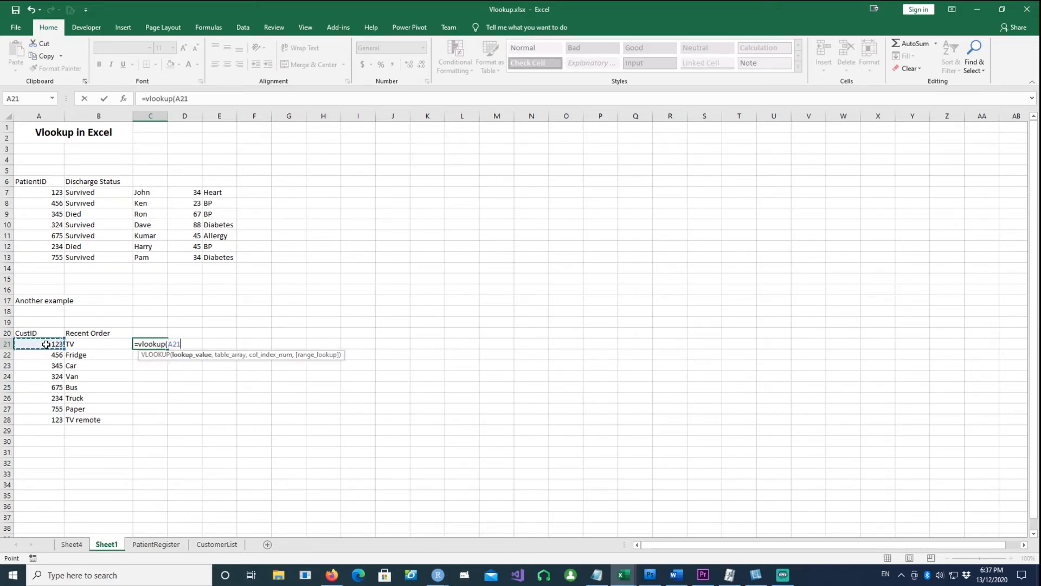
left_click(170, 344)
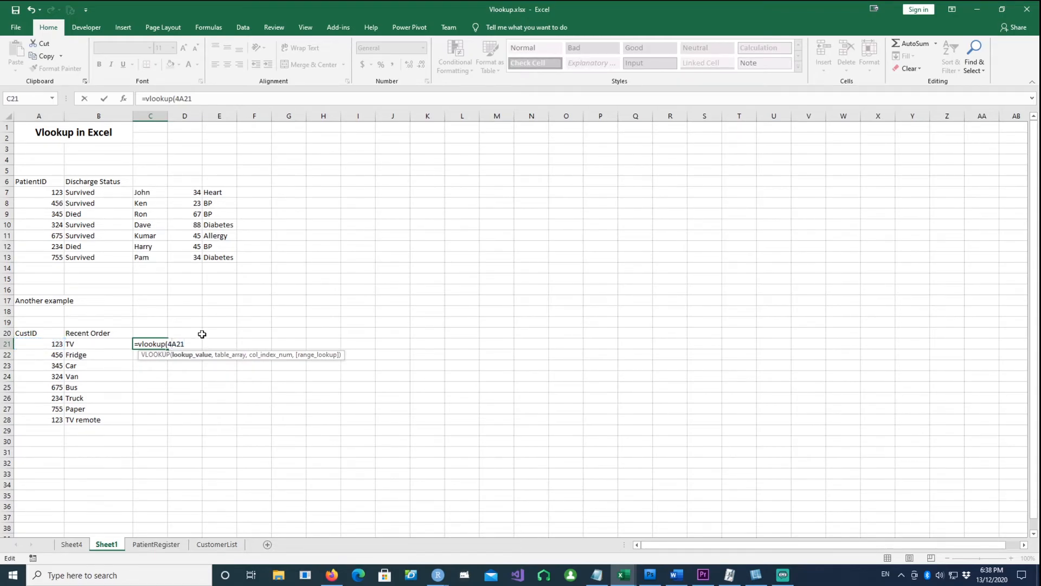
type("$")
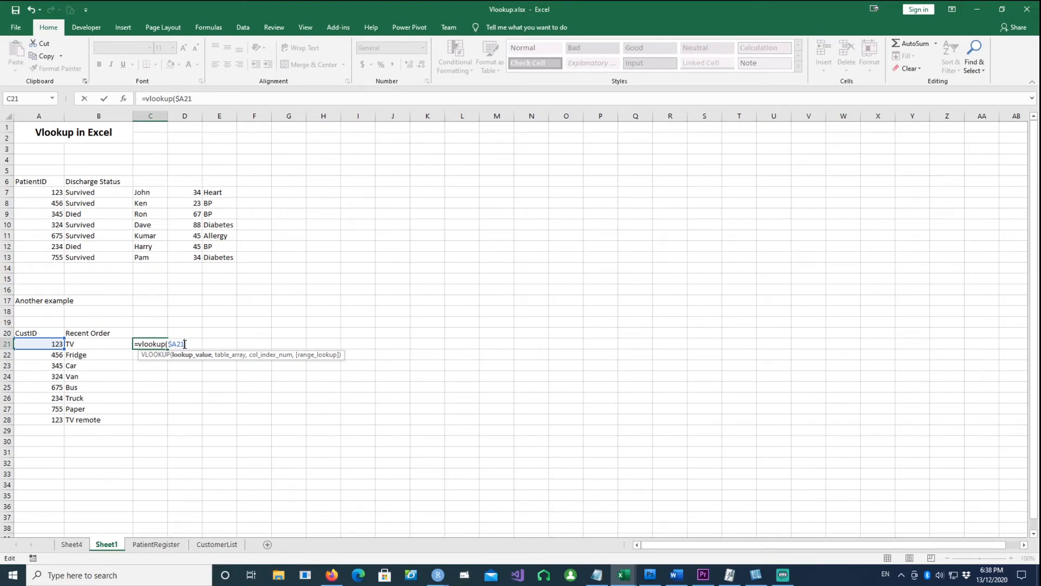
type(",")
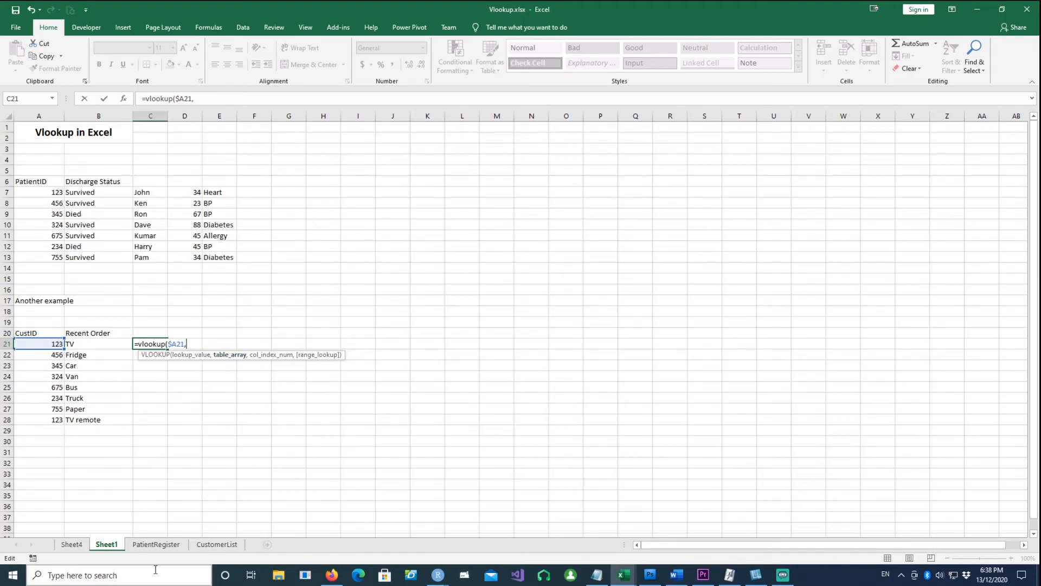
Set the formula's table array to the customer rows on the CustomerList sheet with absolute references, CustomerList!$A$3:$C$9.
left_click(222, 549)
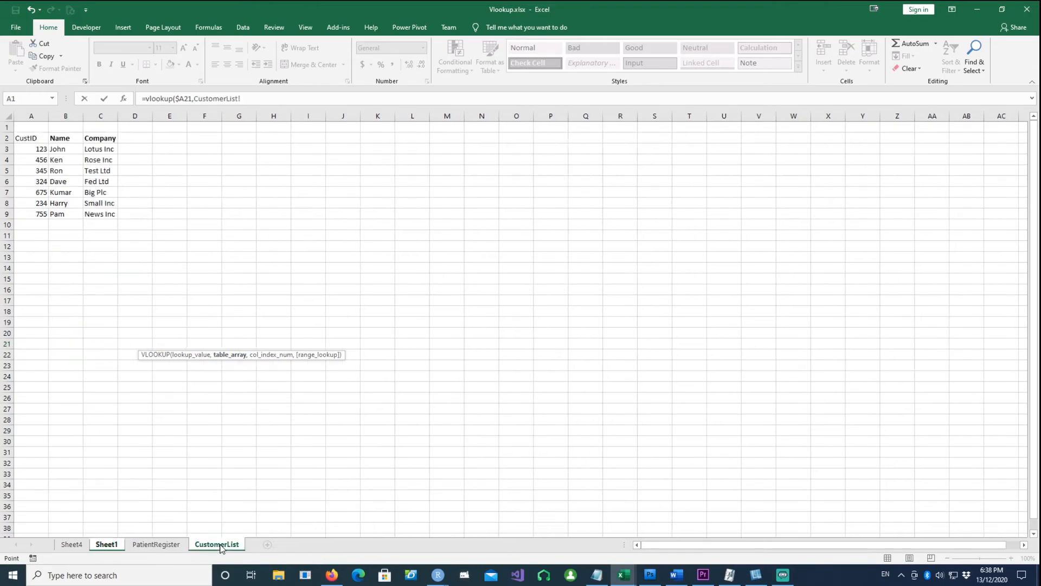
mouse_move(30, 149)
left_mouse_down()
mouse_move(95, 177)
mouse_move(89, 205)
left_mouse_up()
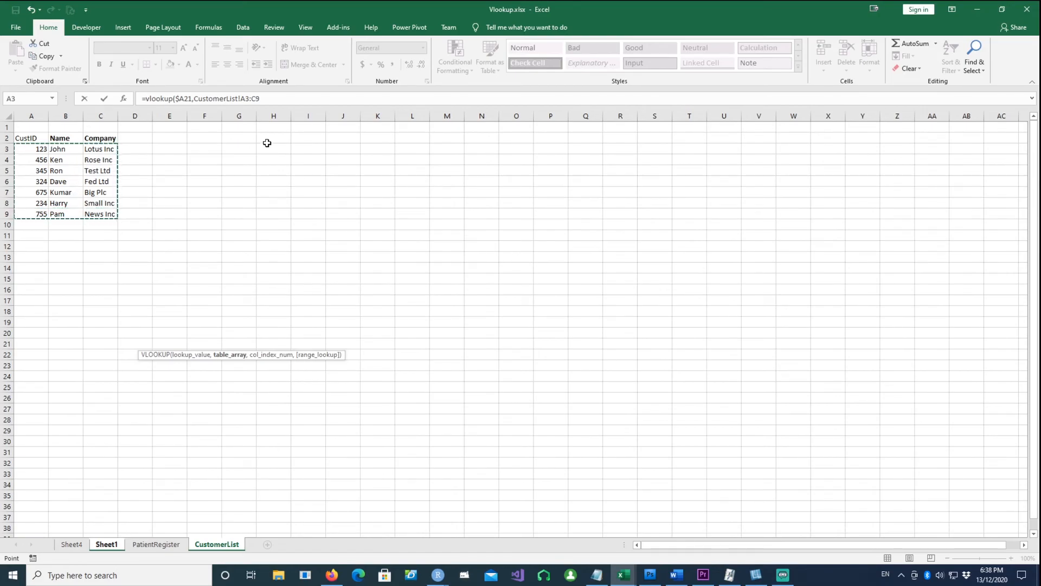
left_click(246, 99)
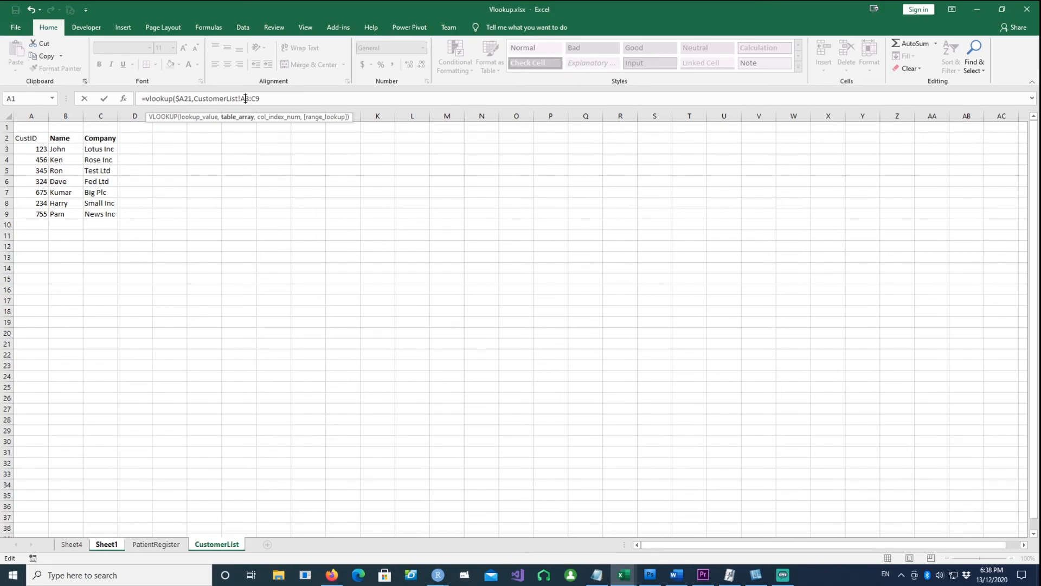
left_click(245, 98)
key("F4")
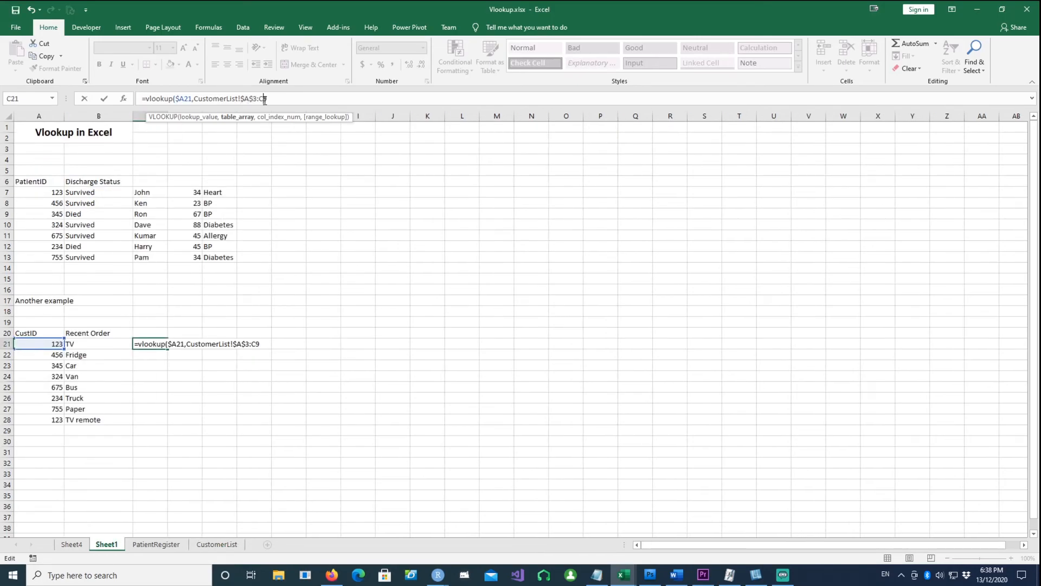
key("F4")
Complete the C21 lookup with column index 2 and FALSE for an exact match.
left_click(290, 98)
type(",2")
type(",2,")
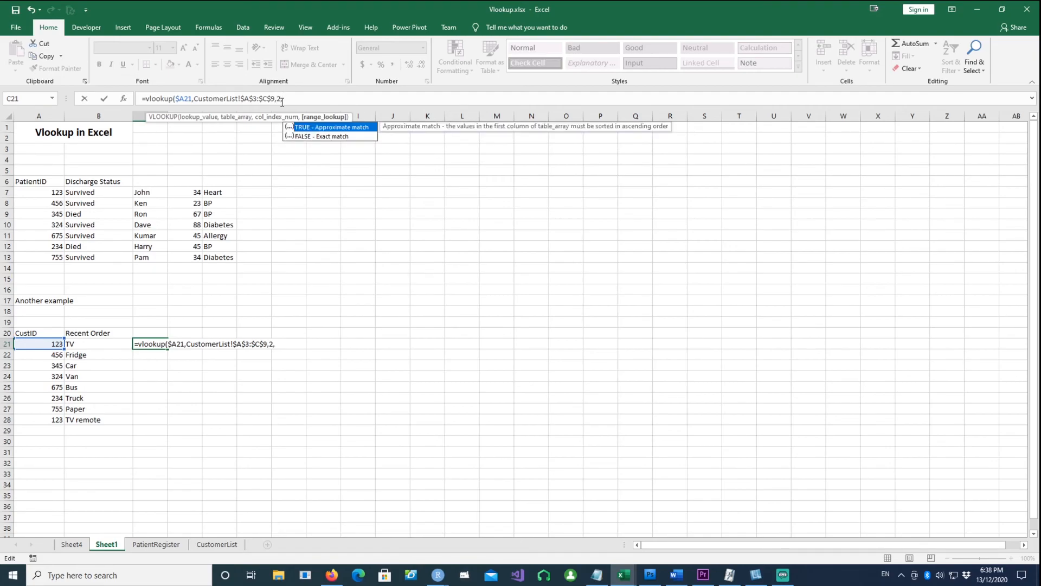
key("Down")
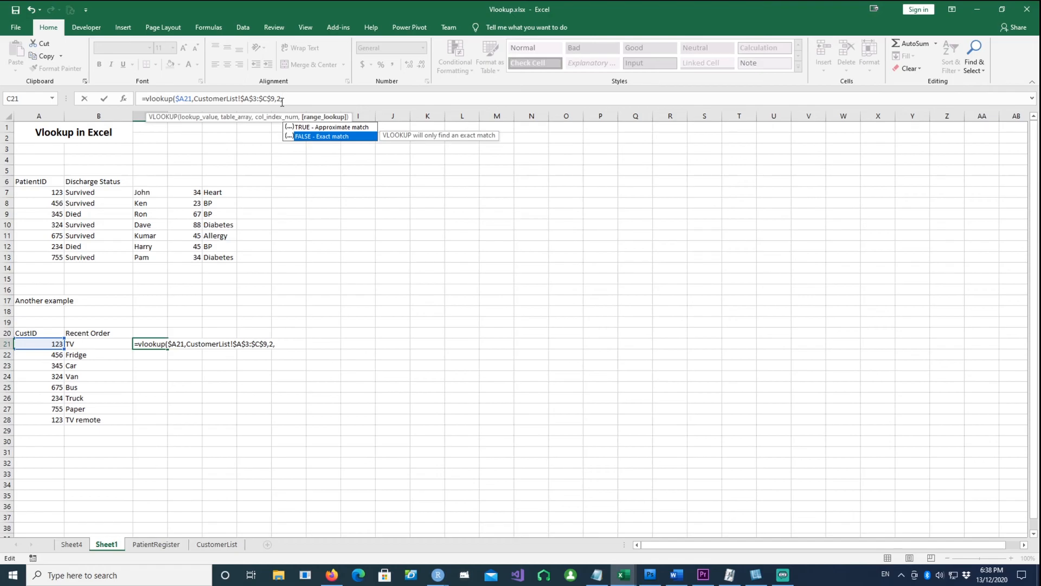
key("Tab")
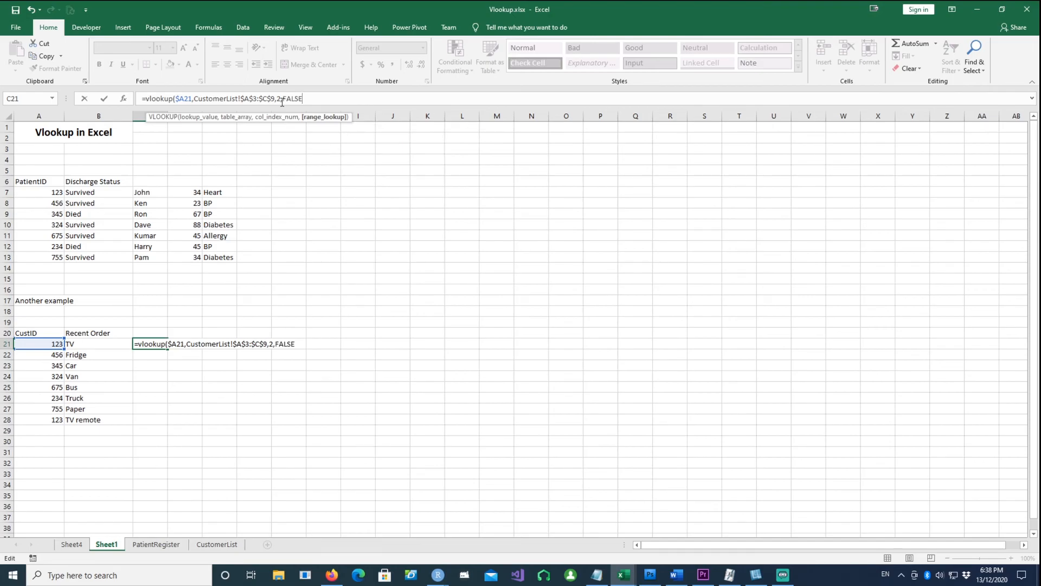
type(")")
key("Return")
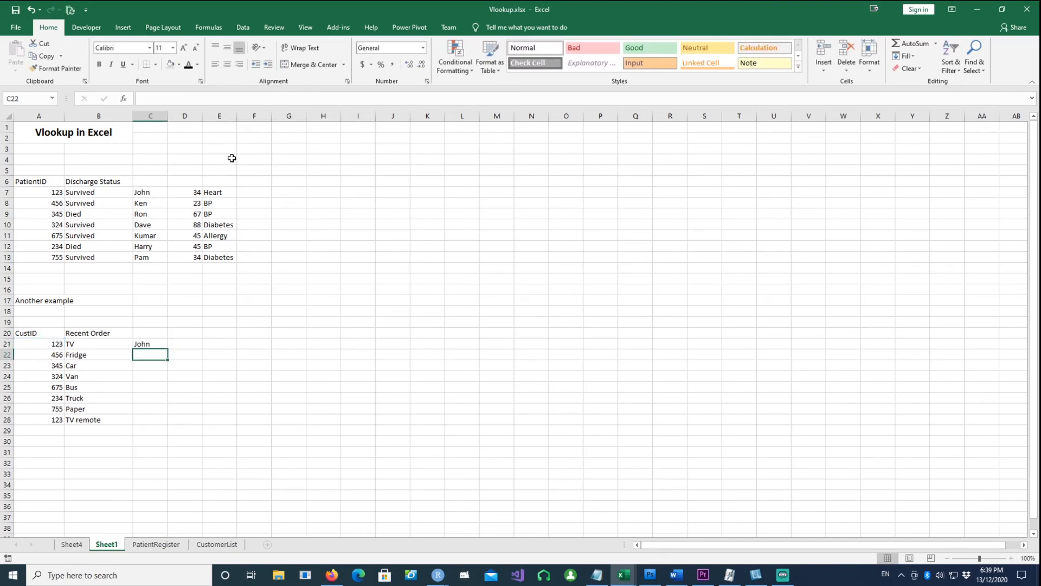
Fill the customer name lookup from C21 down to C28 and copy the filled cells across into column D.
left_click(151, 344)
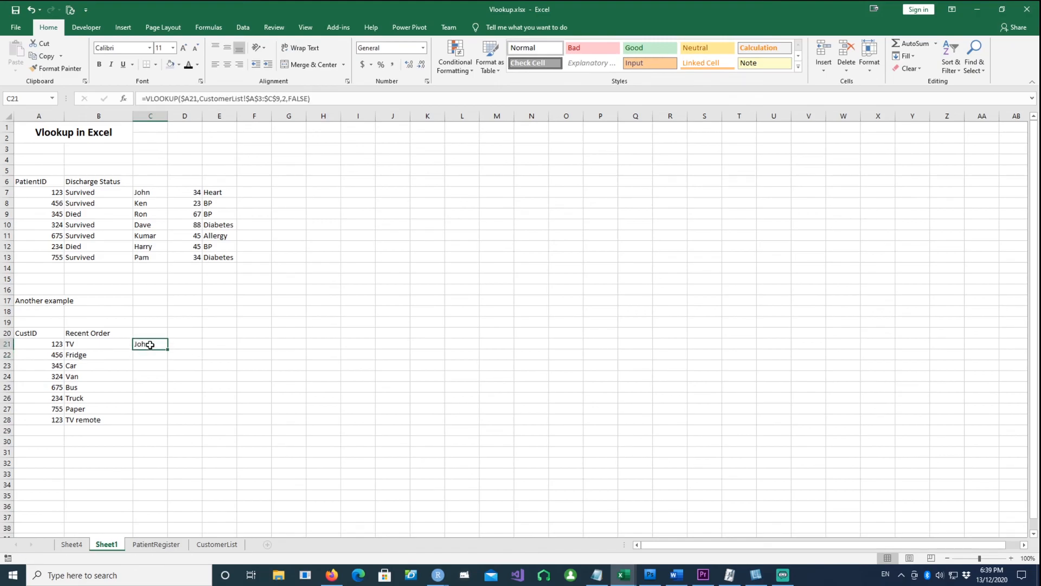
left_click_drag(168, 348, 164, 428)
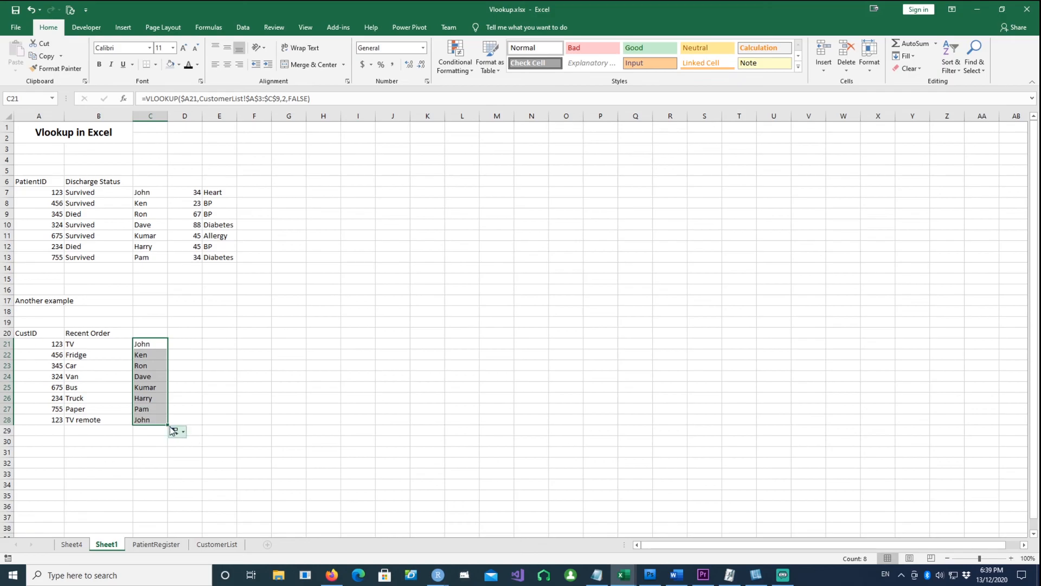
left_click_drag(168, 425, 189, 426)
Set the column index in D21's lookup to 3 for the company and fill it down to D28.
left_click(191, 340)
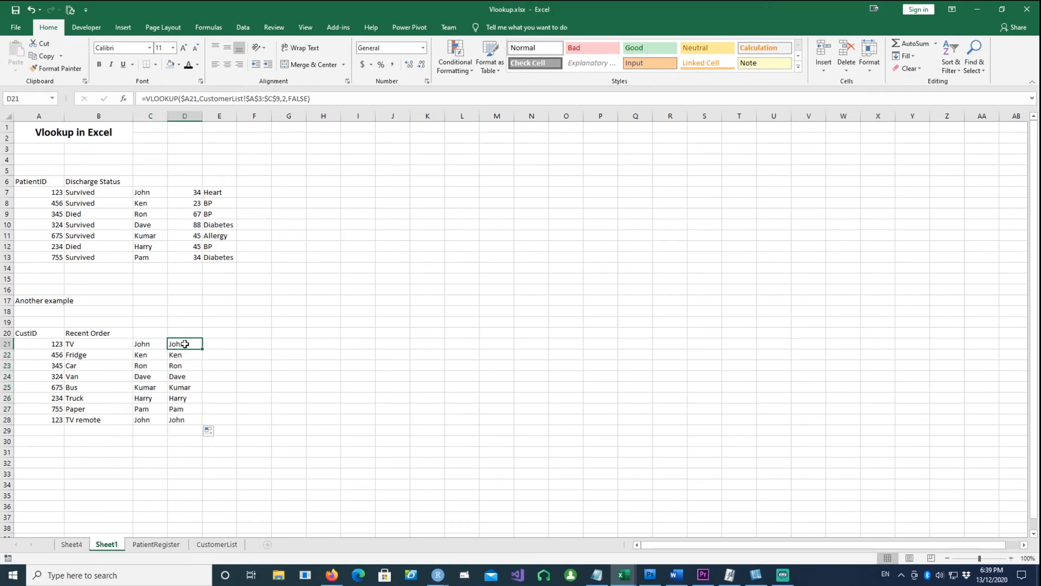
left_click(283, 98)
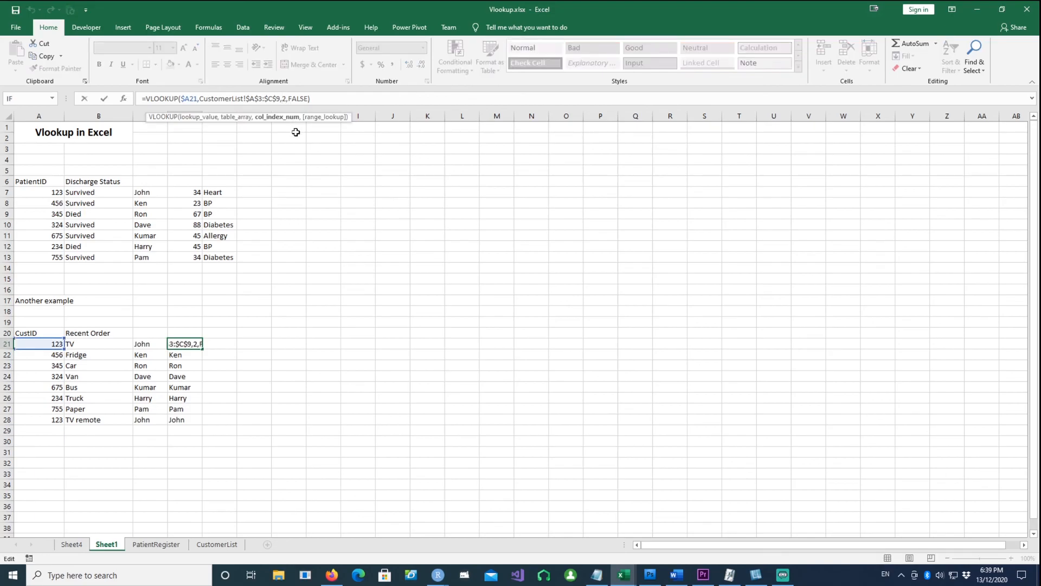
key("Delete")
type("3")
key("Return")
left_click(184, 343)
left_click_drag(202, 349, 186, 428)
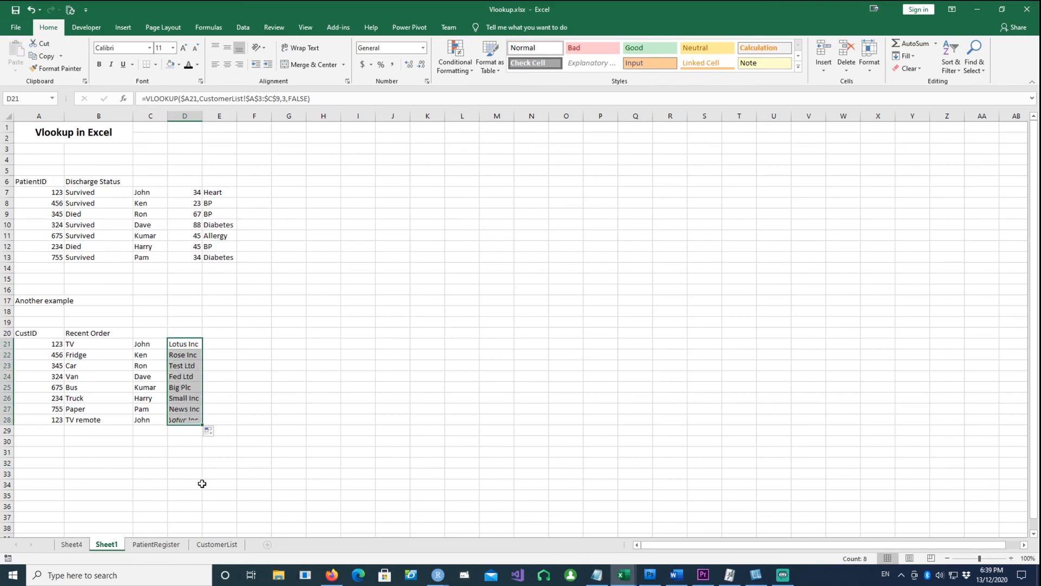
Compare the looked-up names and companies on Sheet1 with the source table on the CustomerList sheet.
left_click(158, 439)
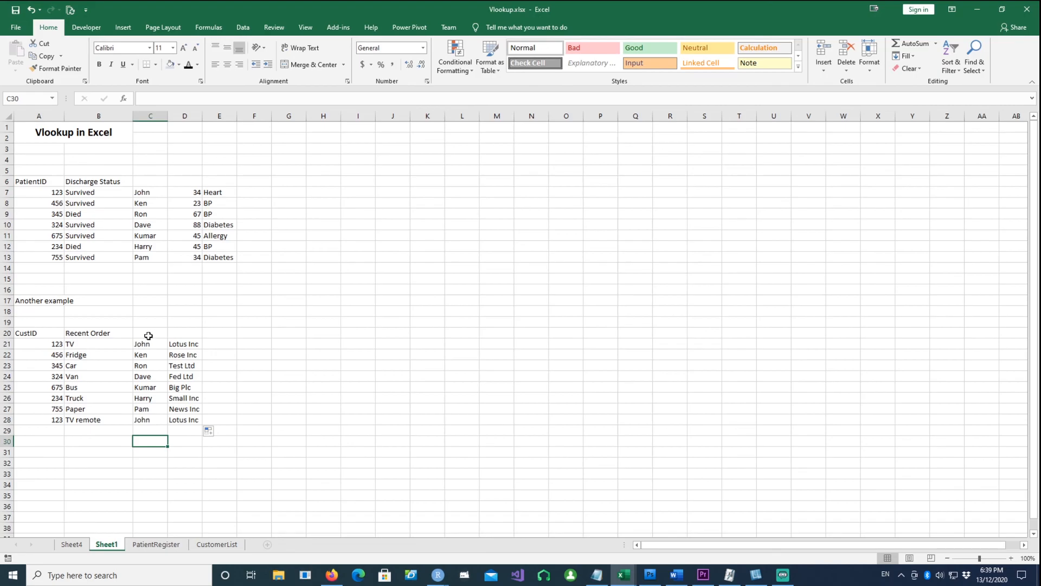
left_click(216, 543)
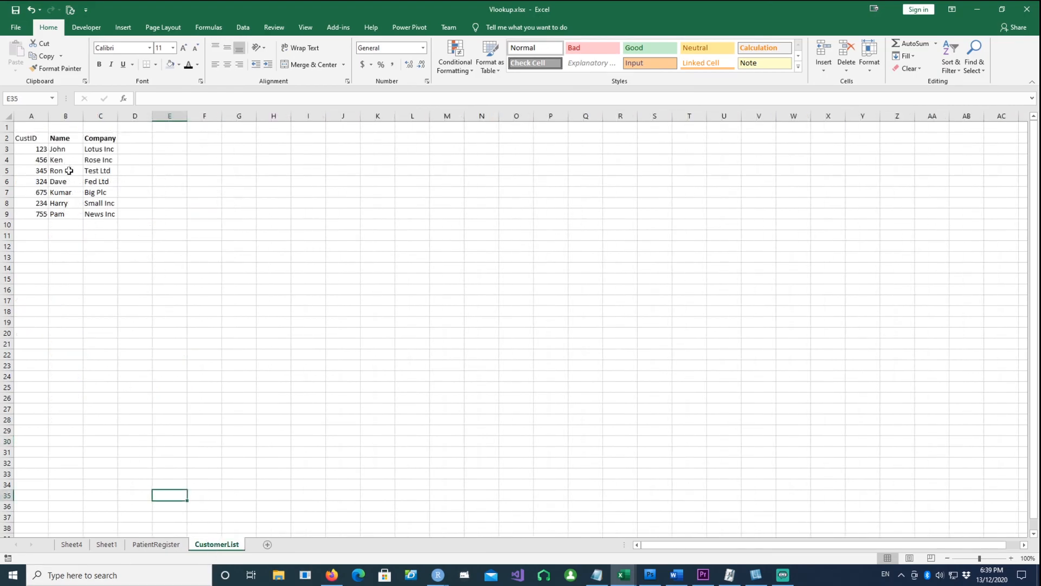
left_click(106, 544)
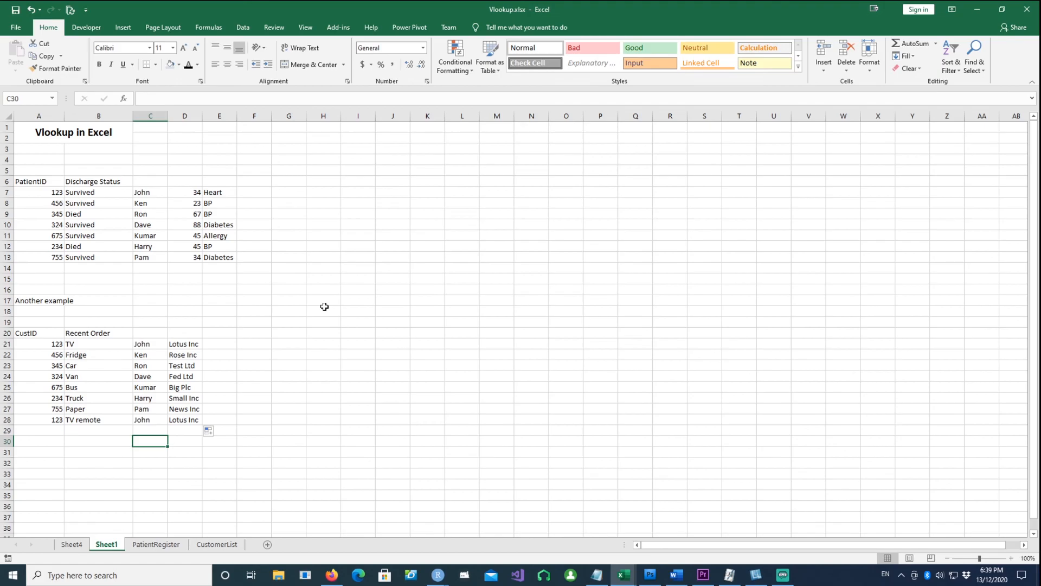